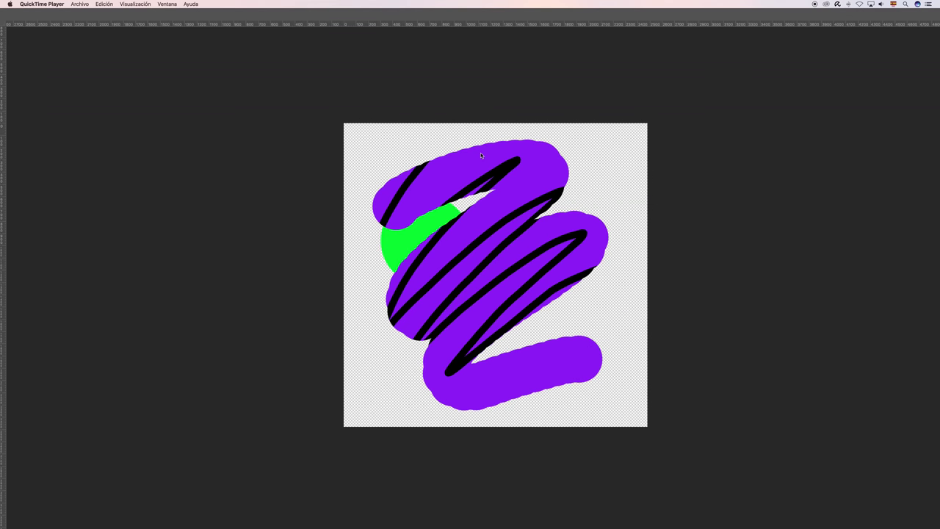
Step: Switch back to Photoshop CC showing the purple and black scribble artwork
left_click(424, 98)
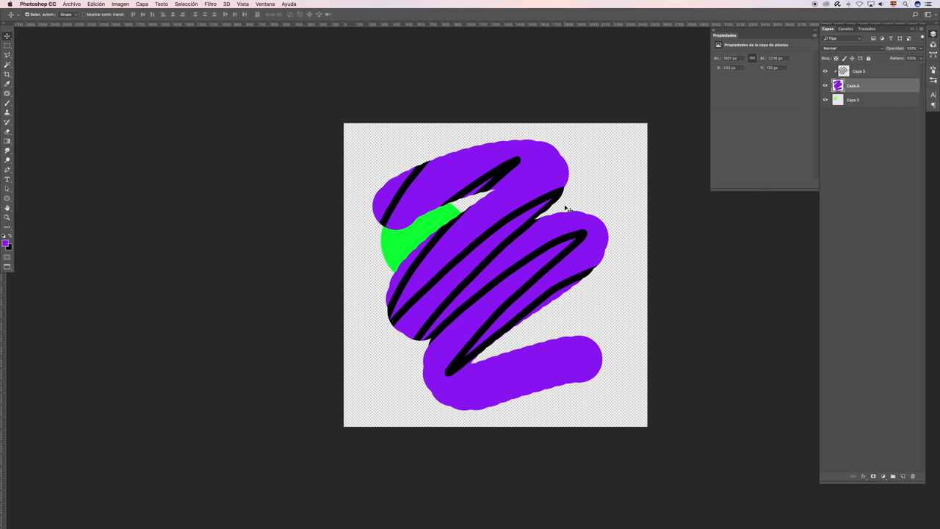
Step: Add a black text layer near the top-left of the canvas
key("t")
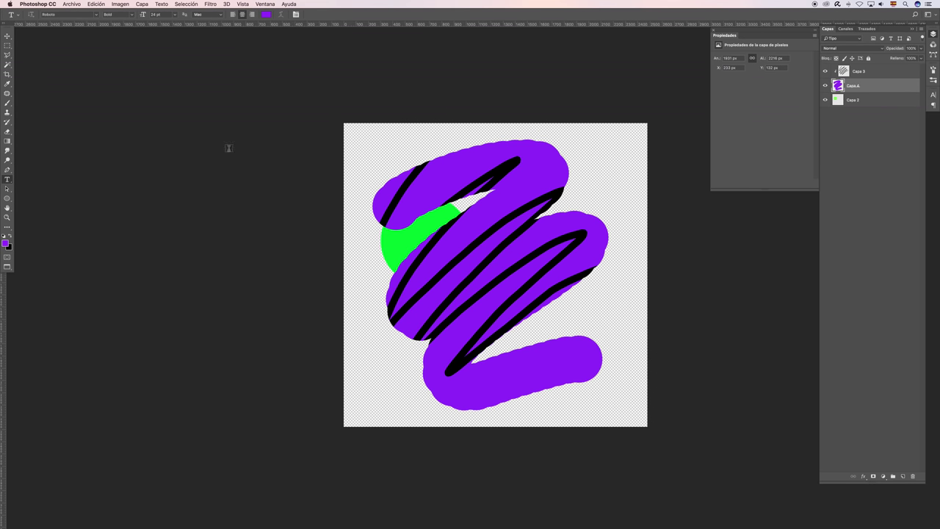
left_click(373, 142)
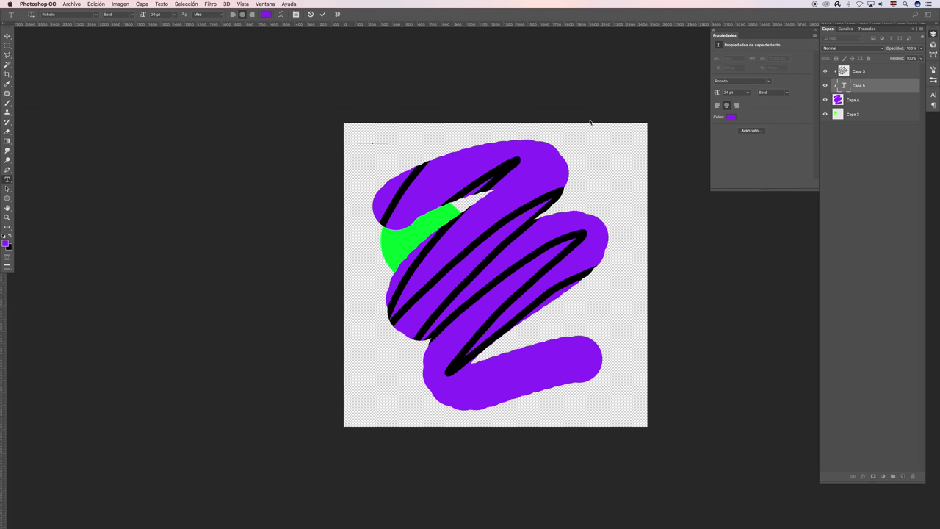
key("super+a")
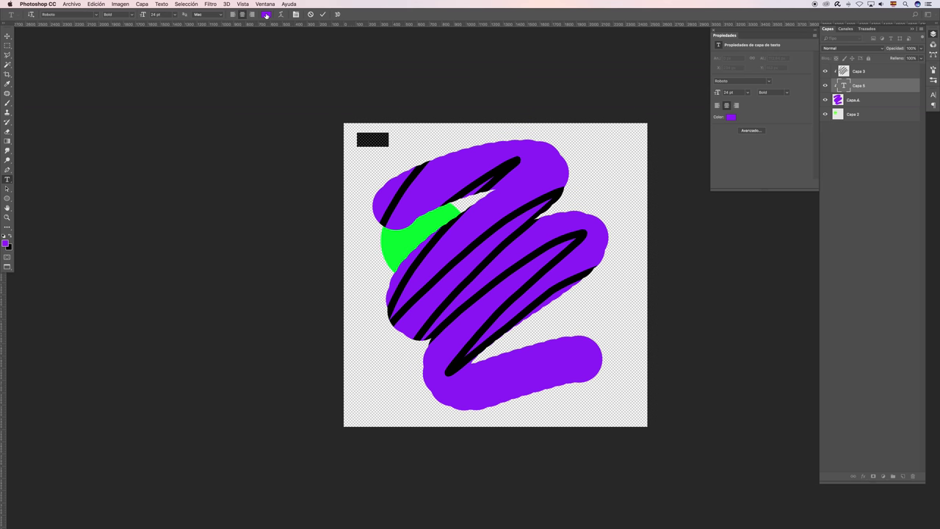
left_click(266, 15)
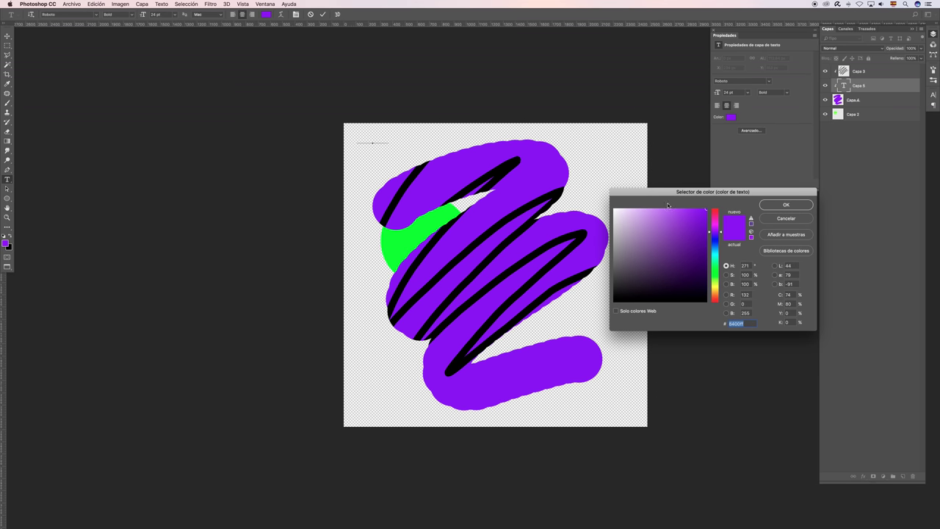
left_click_drag(623, 297, 601, 308)
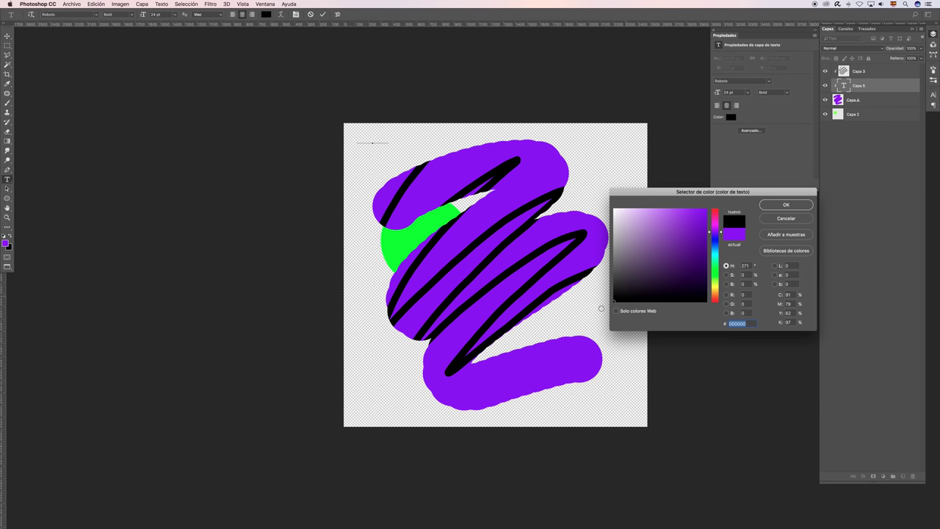
left_click(784, 205)
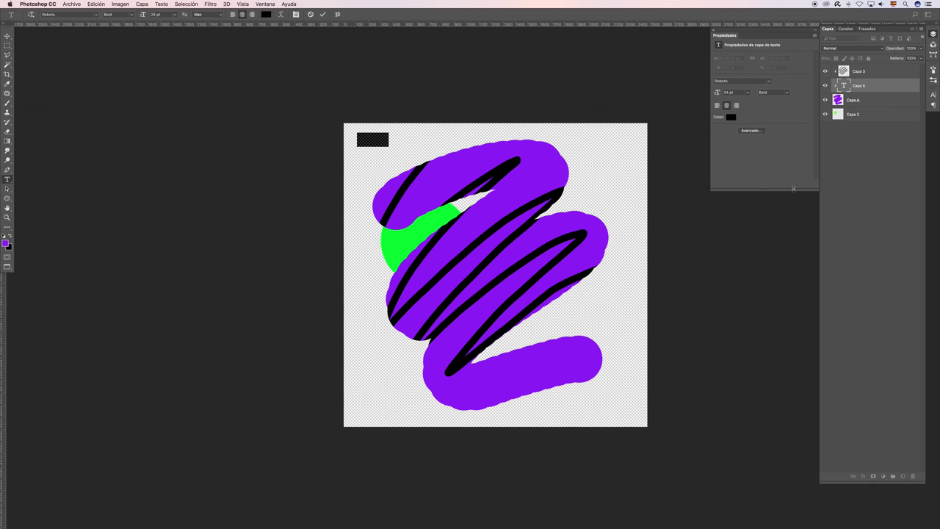
left_click(322, 14)
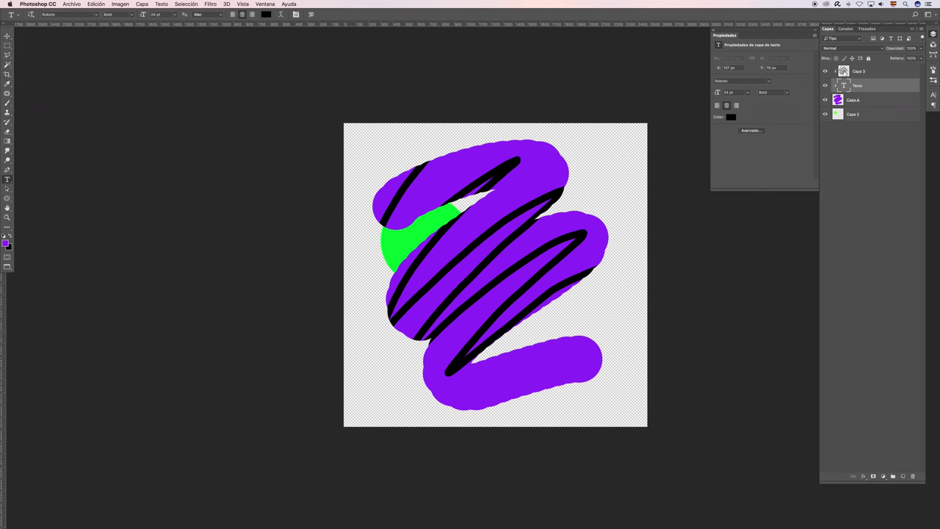
Step: Select the Capa 3 and Capa 4 layers and switch to the Move tool
left_click(846, 72)
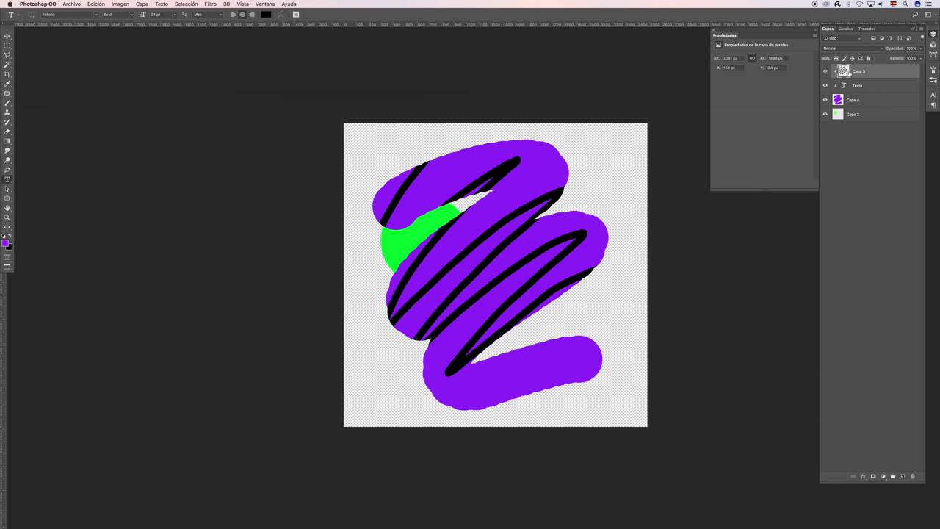
left_click(841, 99)
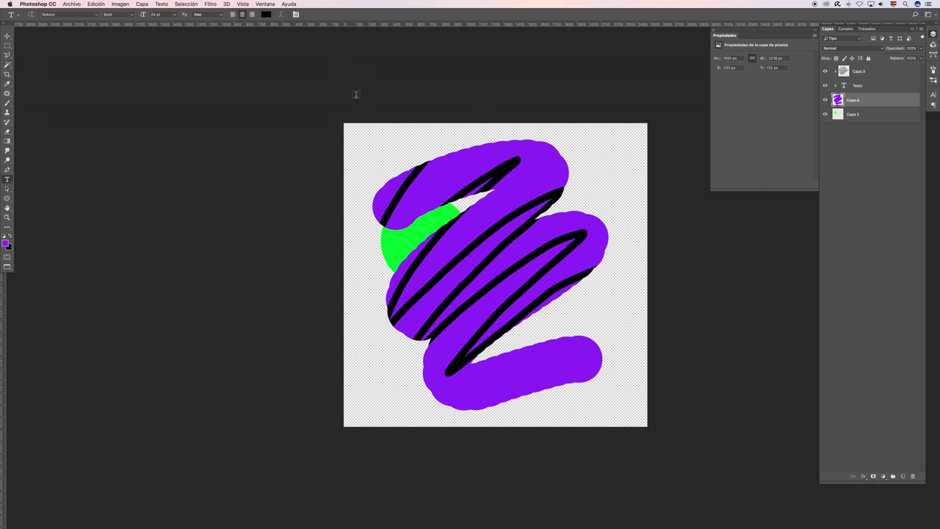
left_click(7, 36)
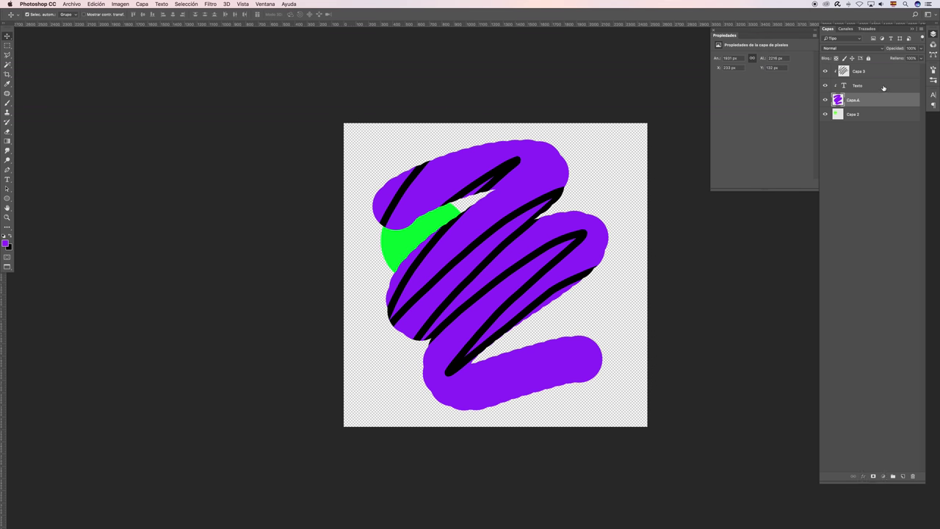
Step: Stretch the Texto layer wider and move it toward the upper right with Free Transform
left_click(883, 88)
key("super+t")
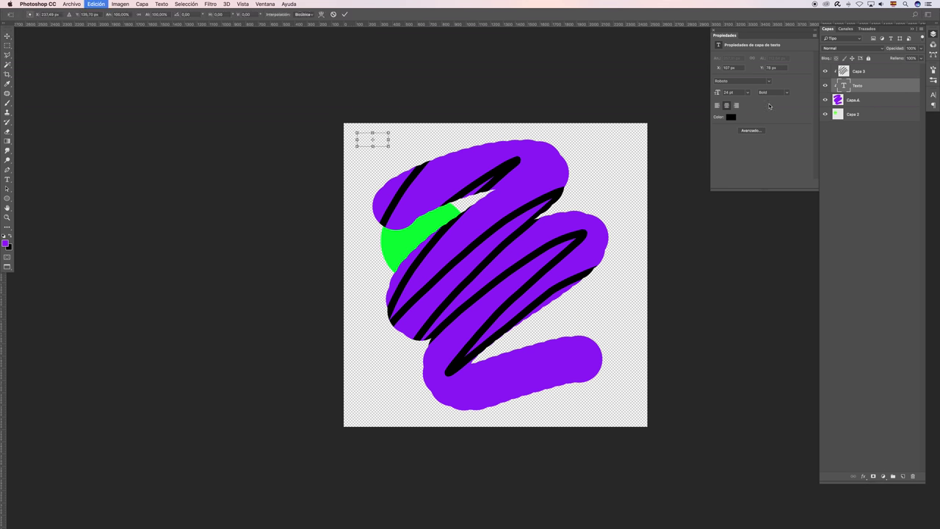
left_click_drag(384, 135, 532, 137)
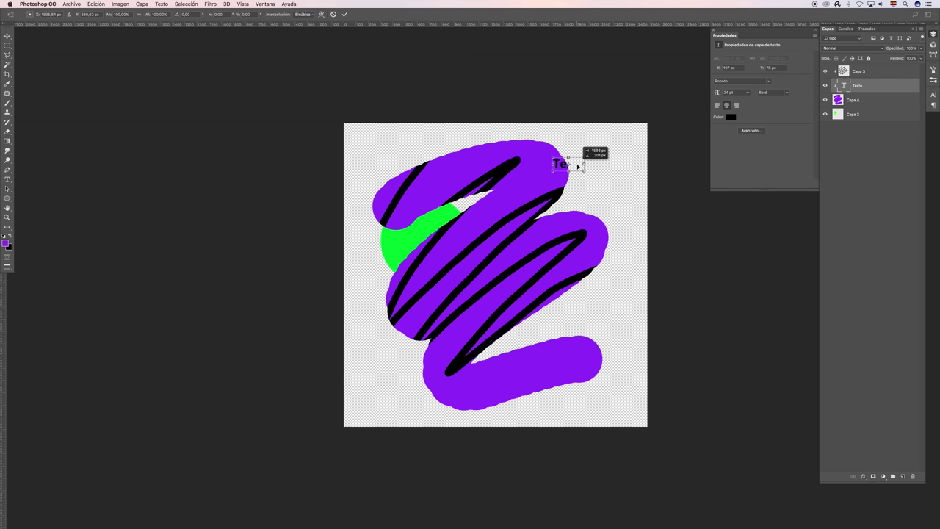
left_click_drag(532, 145, 587, 155)
key("Return")
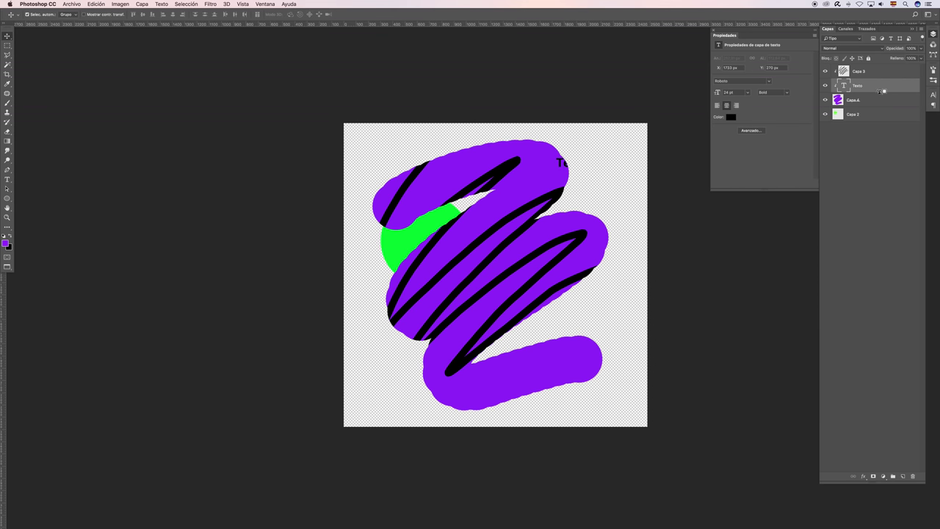
Step: Release the clipping masks, delete Capa 4, Capa 2 and Capa 3, and move Texto upper left
left_click(880, 91, "alt")
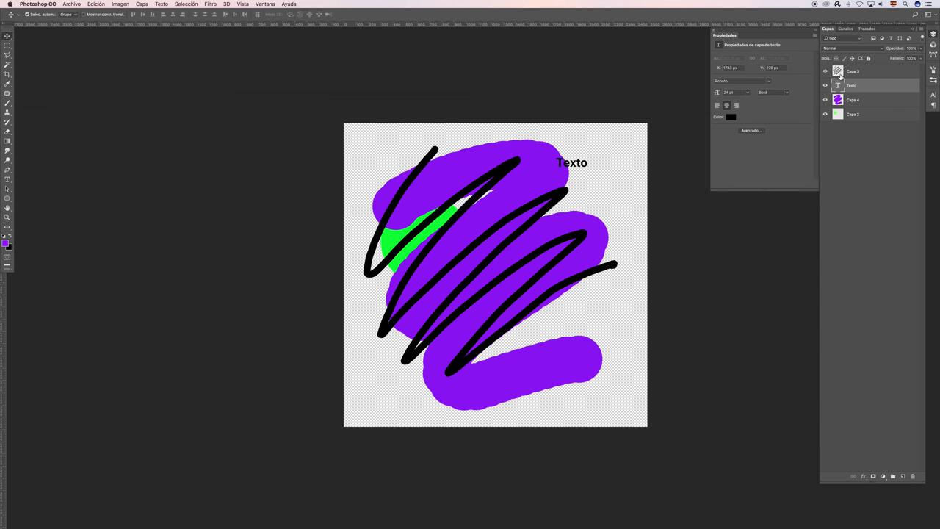
left_click(866, 101)
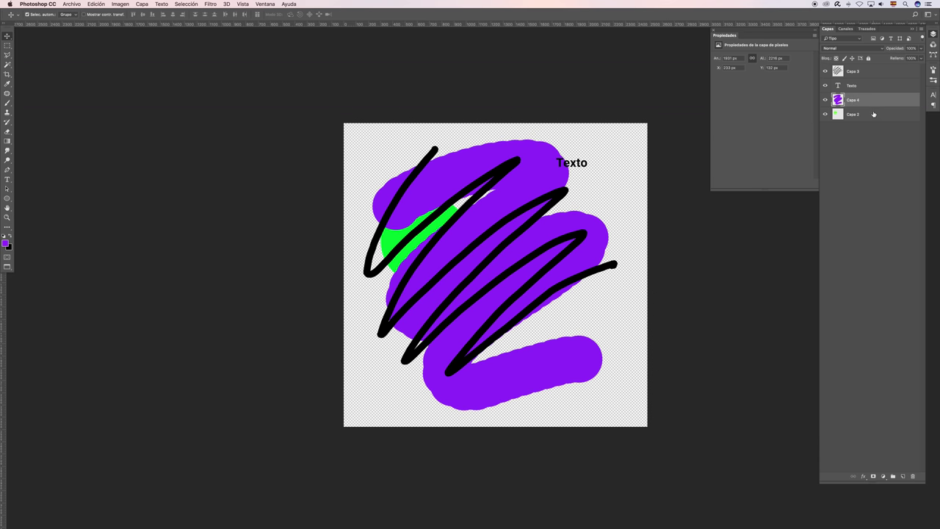
left_click(889, 116, "shift")
key("BackSpace")
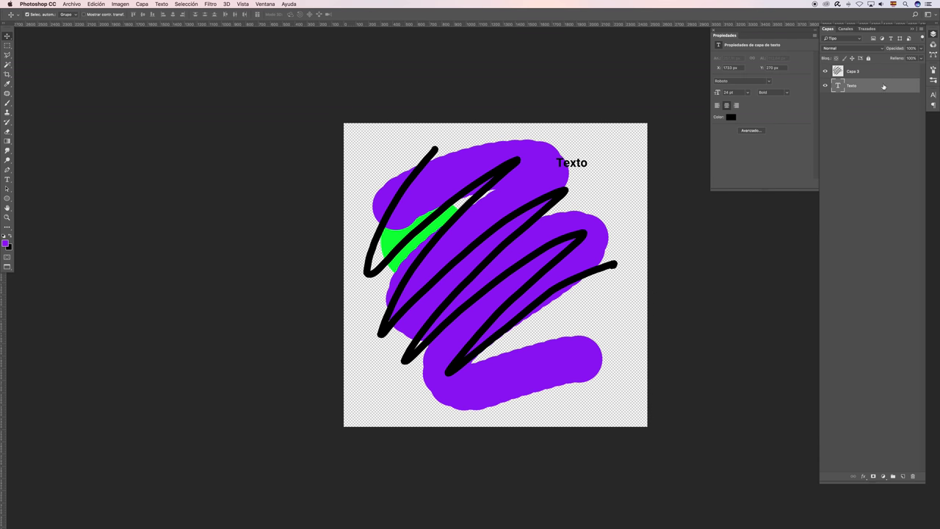
left_click(881, 71)
key("BackSpace")
left_click_drag(599, 174, 441, 184)
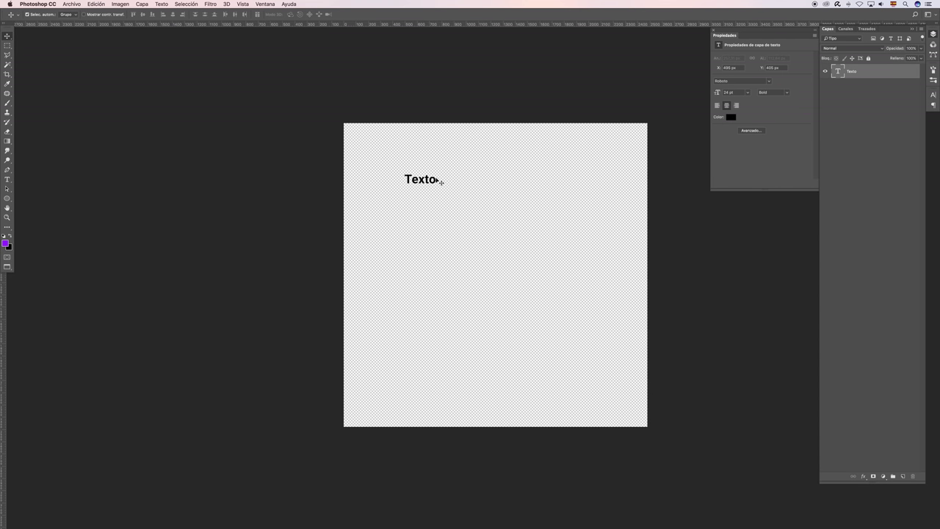
Step: Change the text to 'Texto Alternativo' on two lines, left-aligned
key("t")
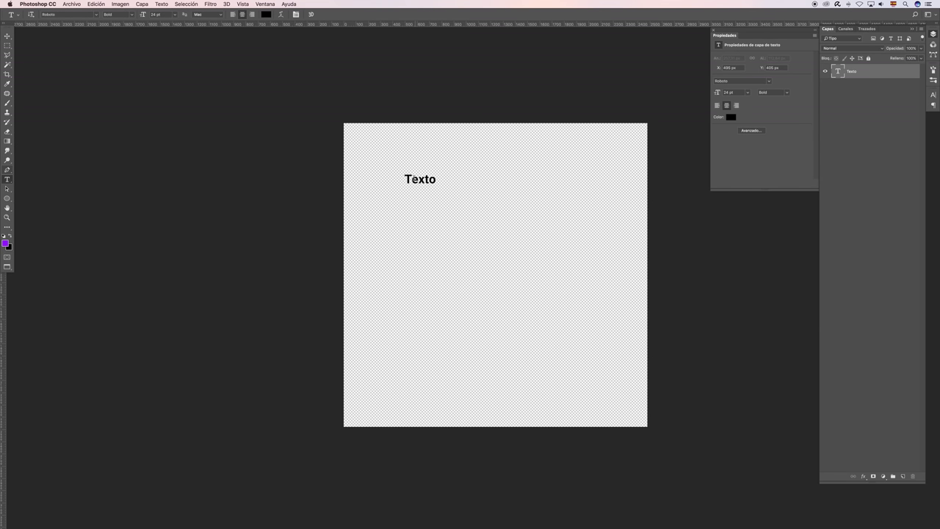
left_click_drag(404, 179, 440, 178)
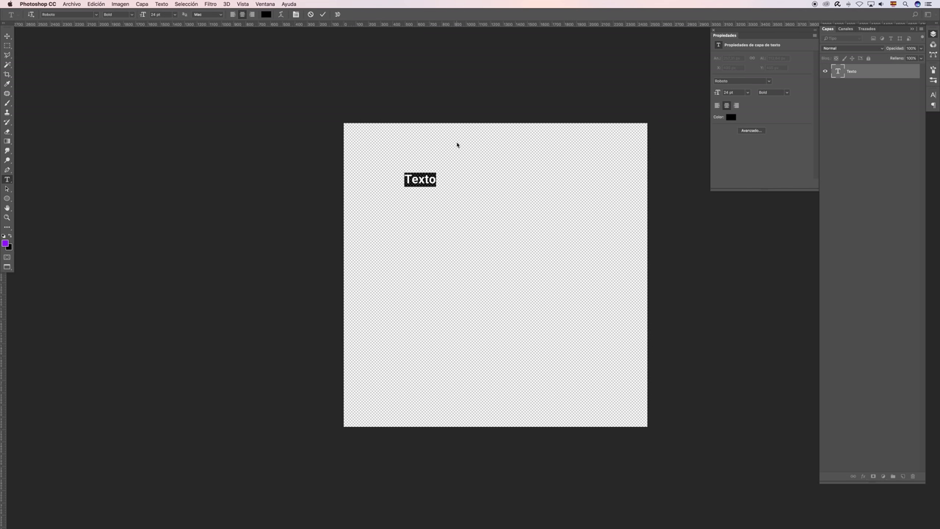
type("Al")
type("ternativo")
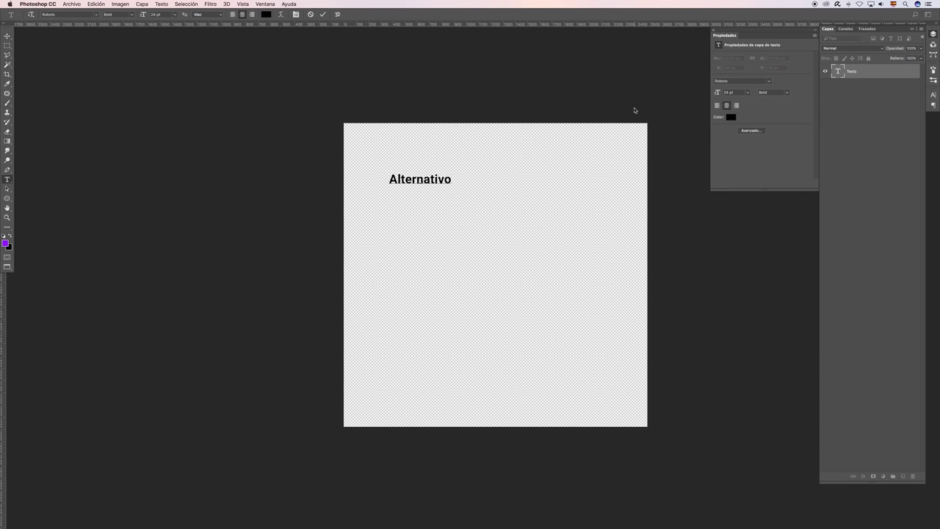
type("Texto")
key("Return")
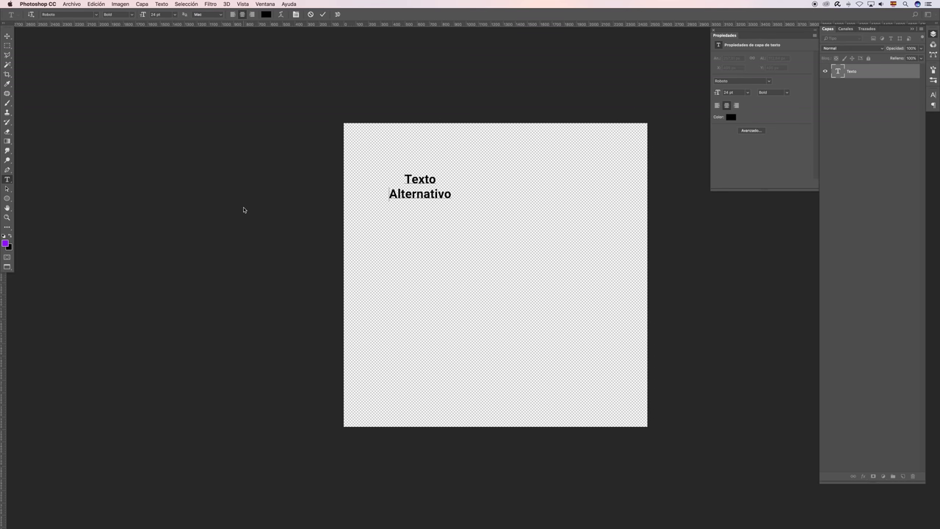
key("ctrl+a")
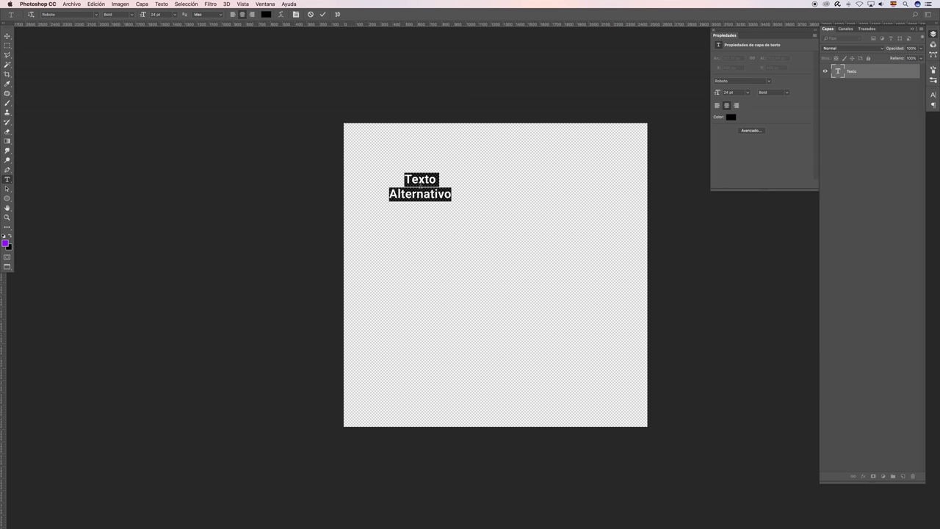
left_click(233, 14)
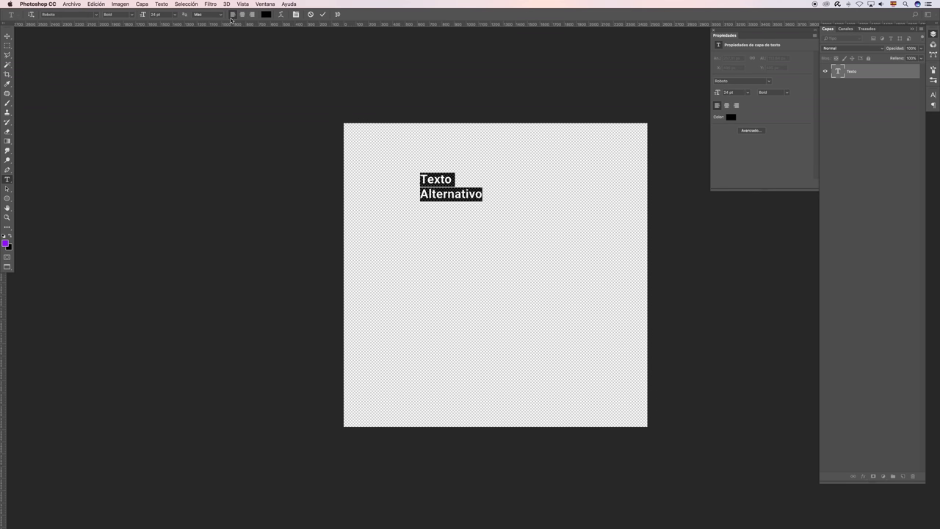
Step: Show the Layers list and close the text Properties panel
left_click(933, 95)
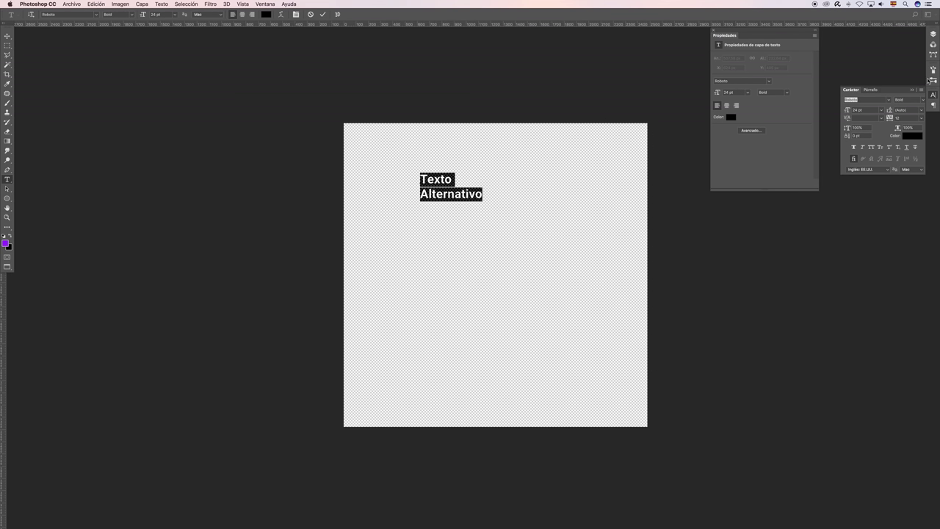
left_click(933, 33)
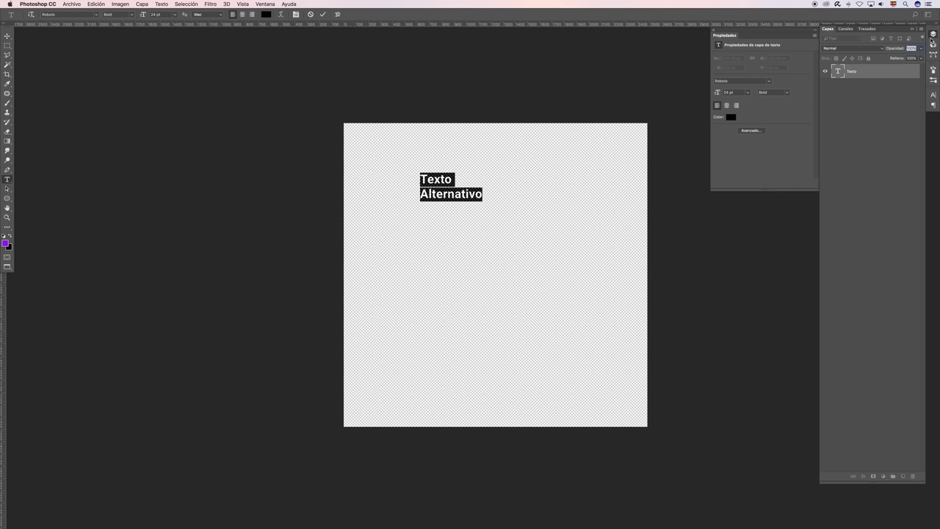
left_click(714, 32)
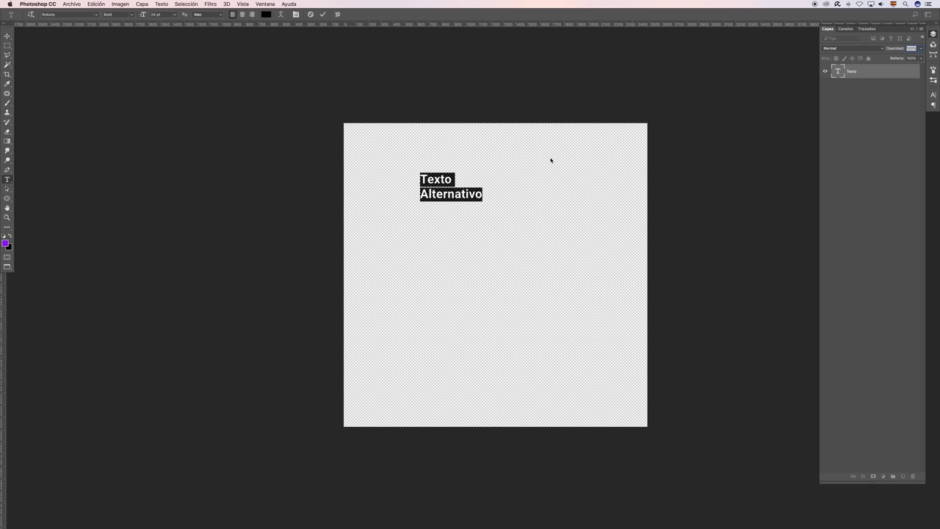
left_click(265, 14)
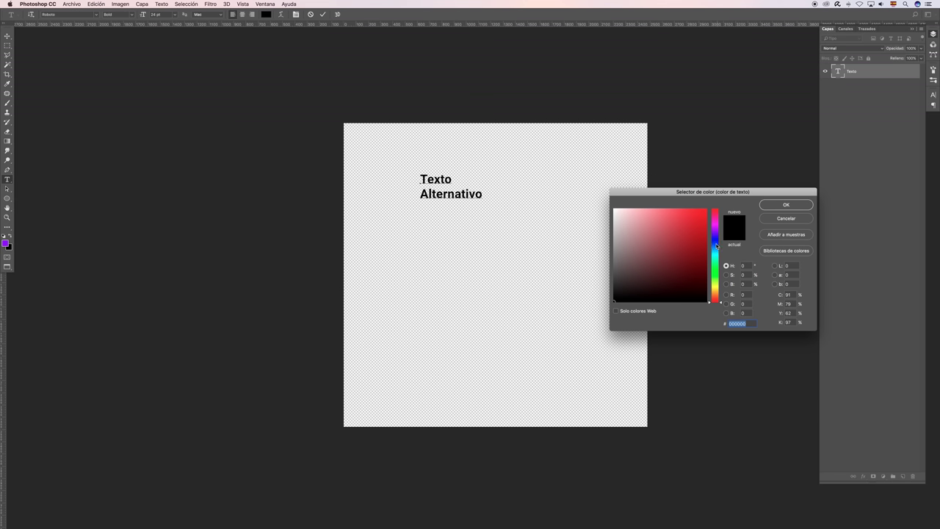
Step: Colour the title text dark orange (cc7300) and commit the edit
left_click_drag(718, 290, 720, 294)
left_click_drag(674, 215, 665, 208)
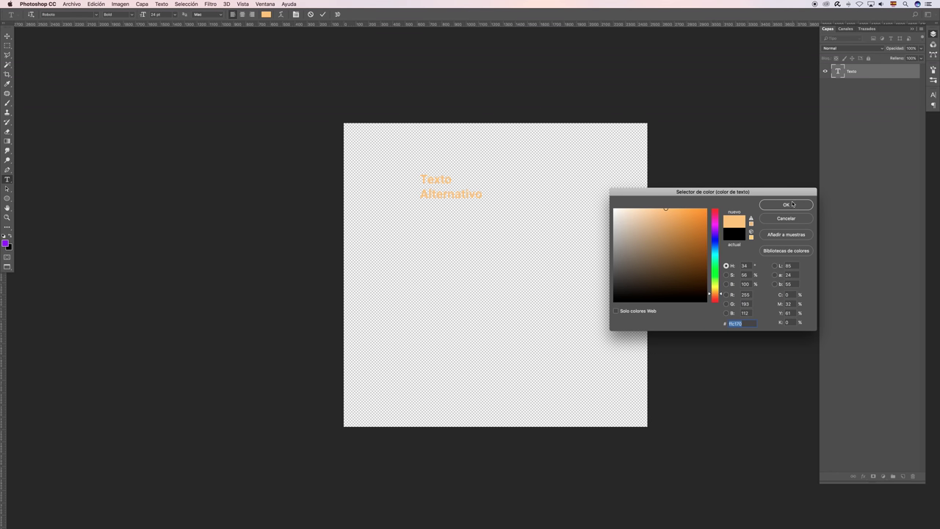
left_click_drag(703, 208, 706, 227)
left_click(784, 206)
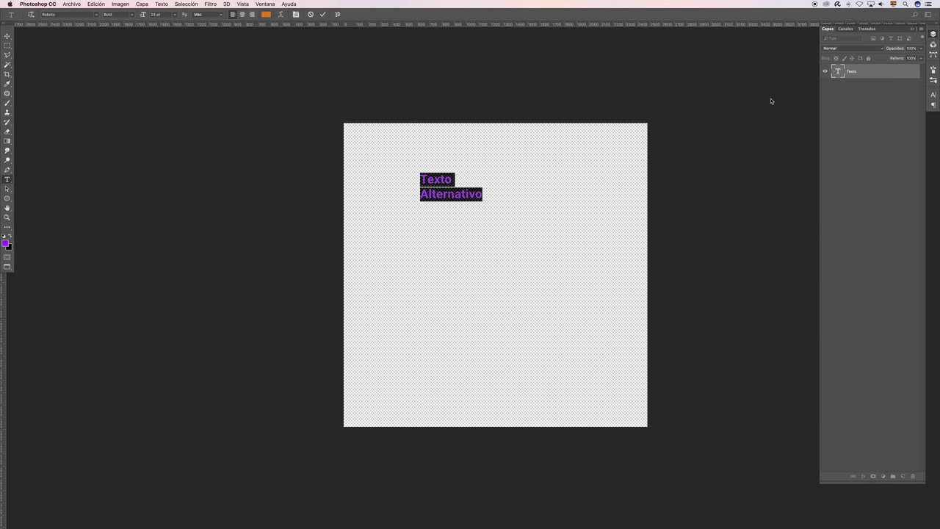
left_click(877, 92)
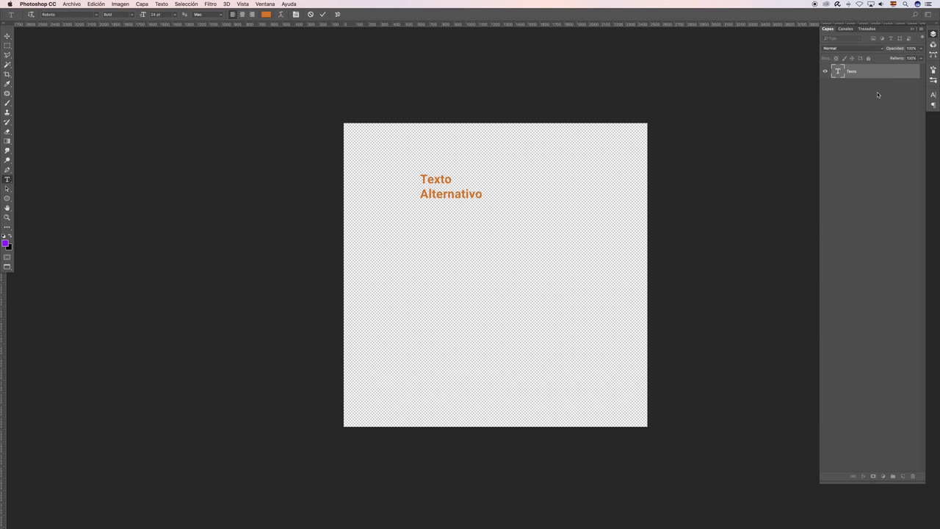
left_click(902, 476)
Step: Move the new layer below the title and fill it with the purple foreground colour
left_click_drag(853, 72, 851, 91)
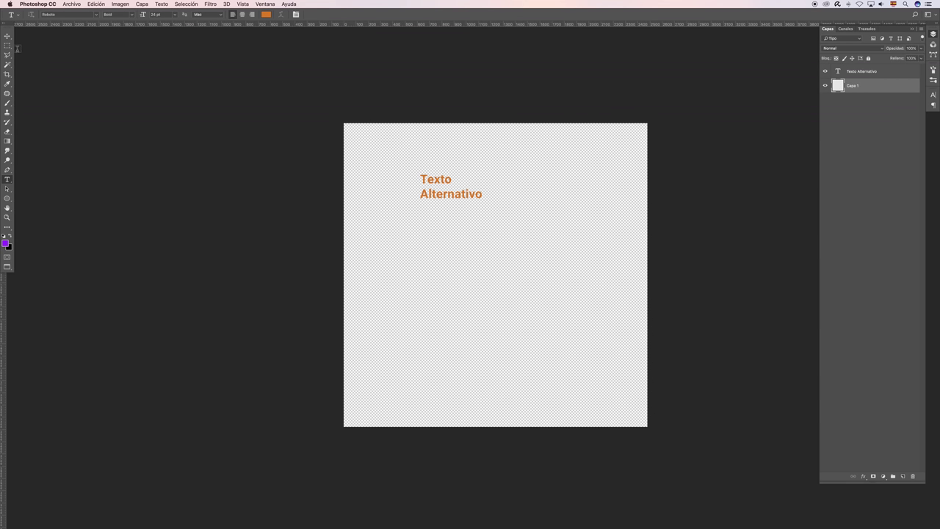
key("shift+F5")
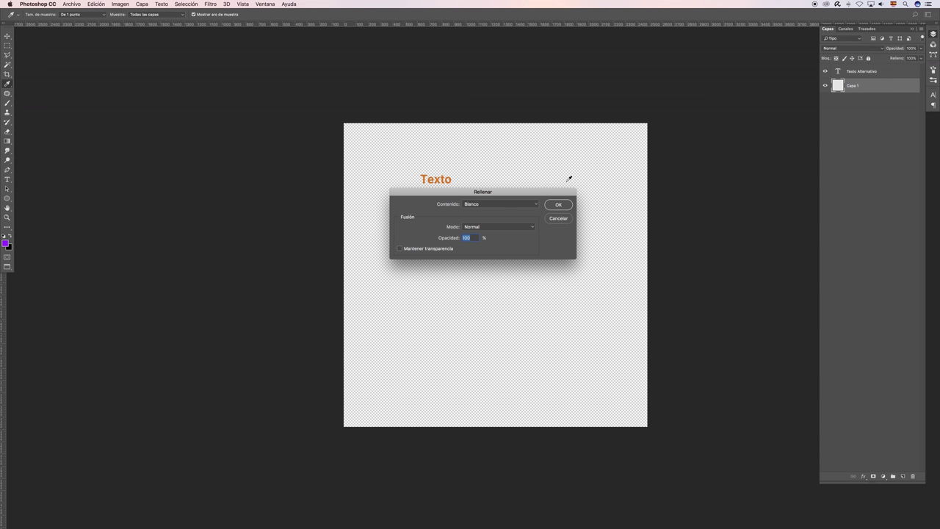
left_click(526, 204)
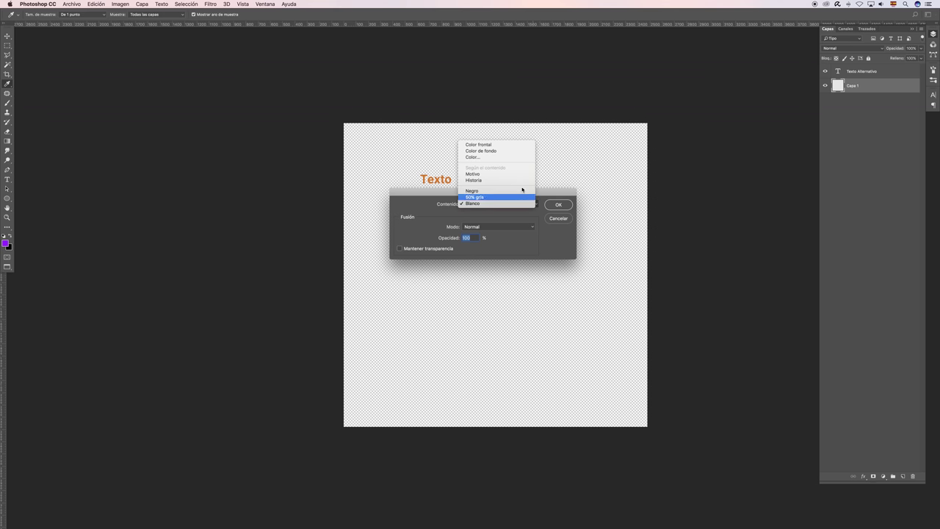
left_click(510, 145)
left_click(561, 206)
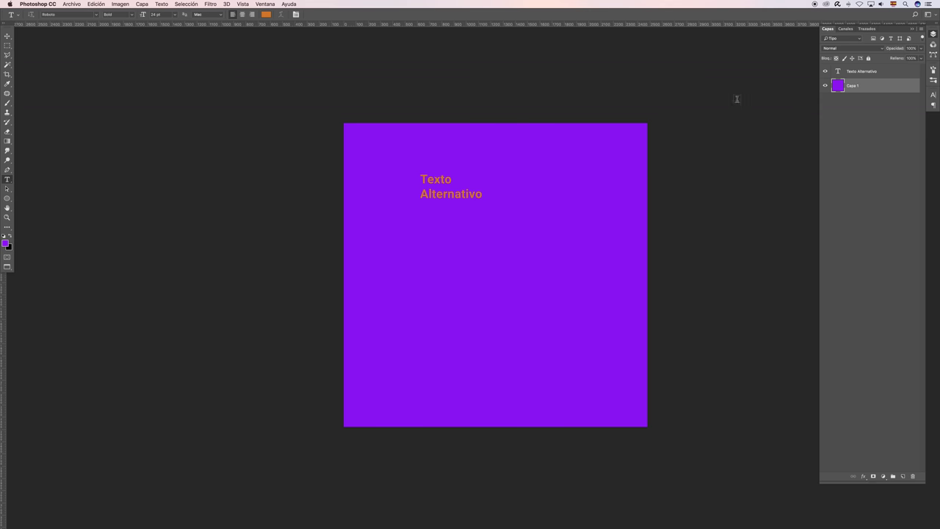
key("v")
left_click(861, 72)
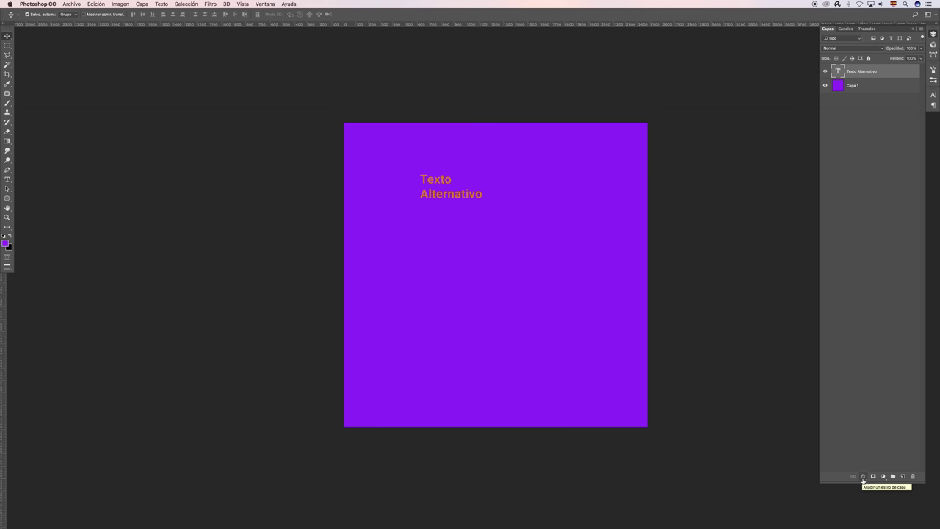
left_click(863, 478)
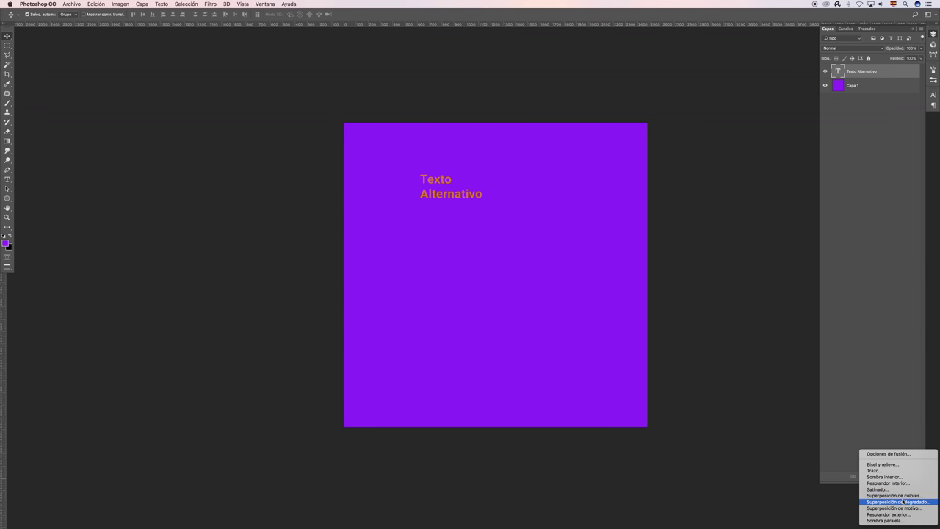
left_click(889, 454)
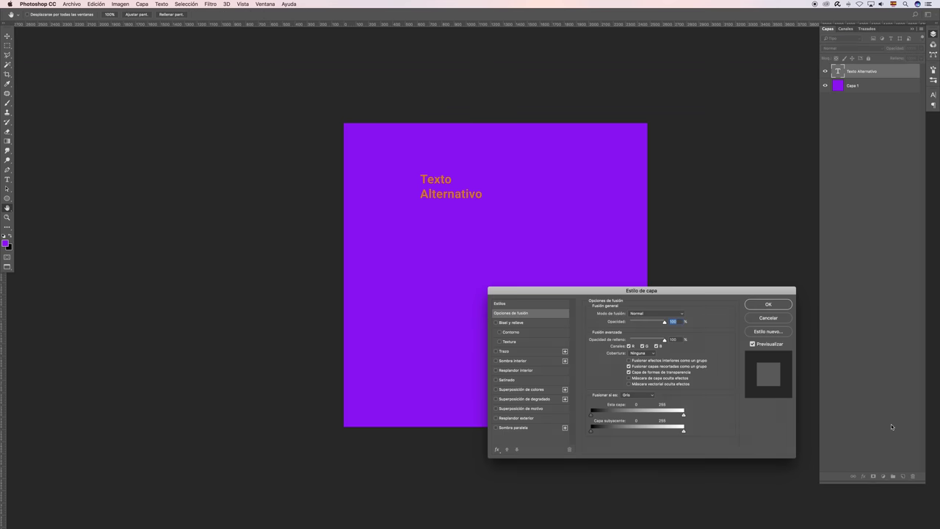
left_click_drag(612, 291, 157, 76)
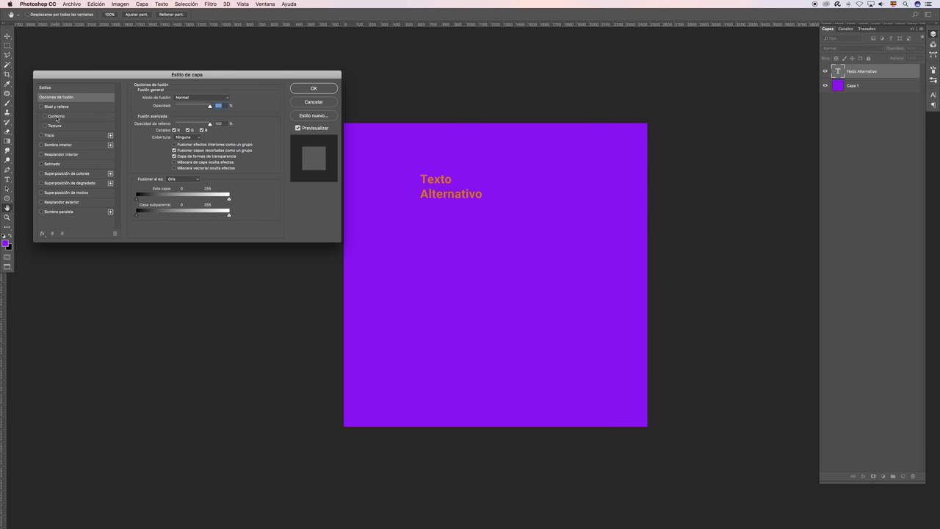
left_click(313, 103)
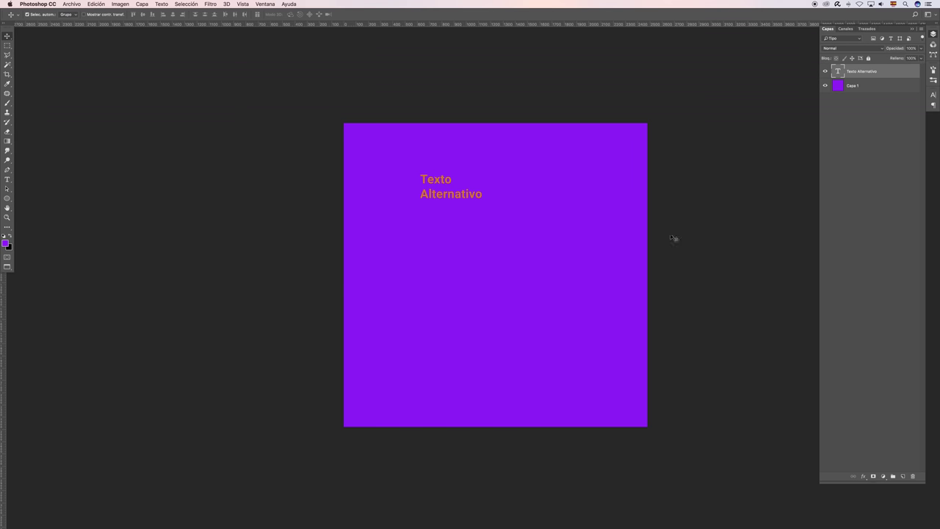
left_click(883, 477)
left_click(864, 478)
left_click(863, 477)
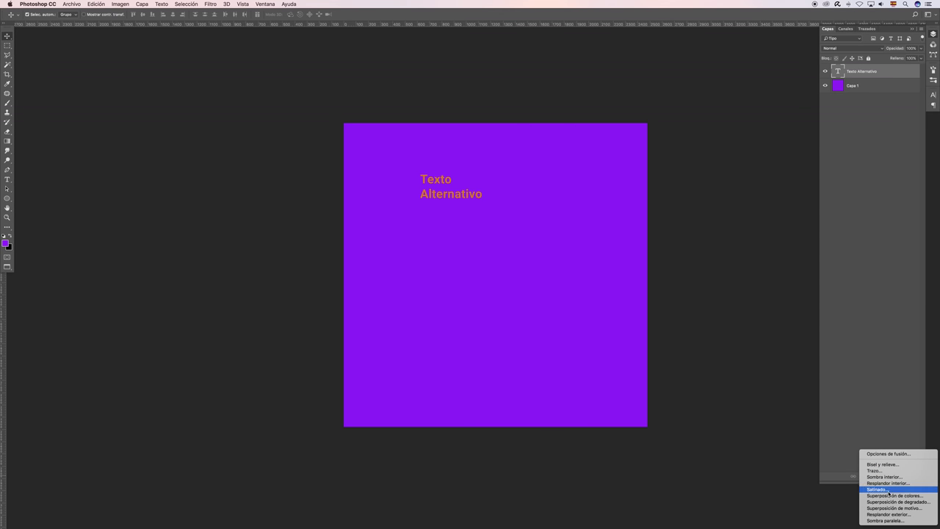
left_click(870, 365)
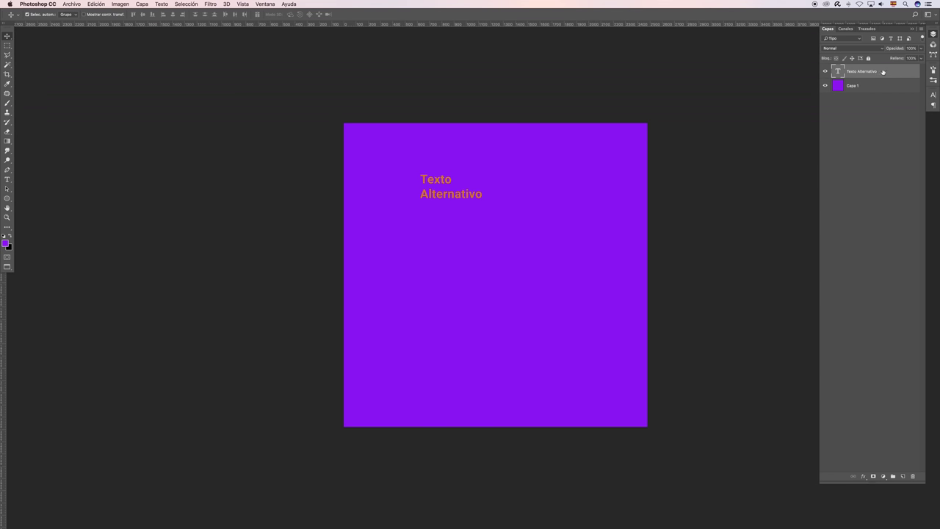
double_click(889, 72)
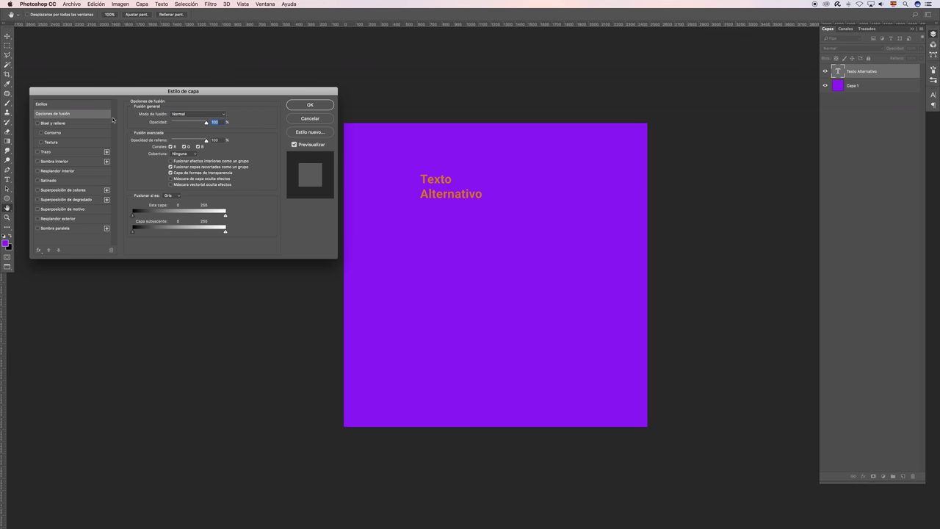
left_click(44, 229)
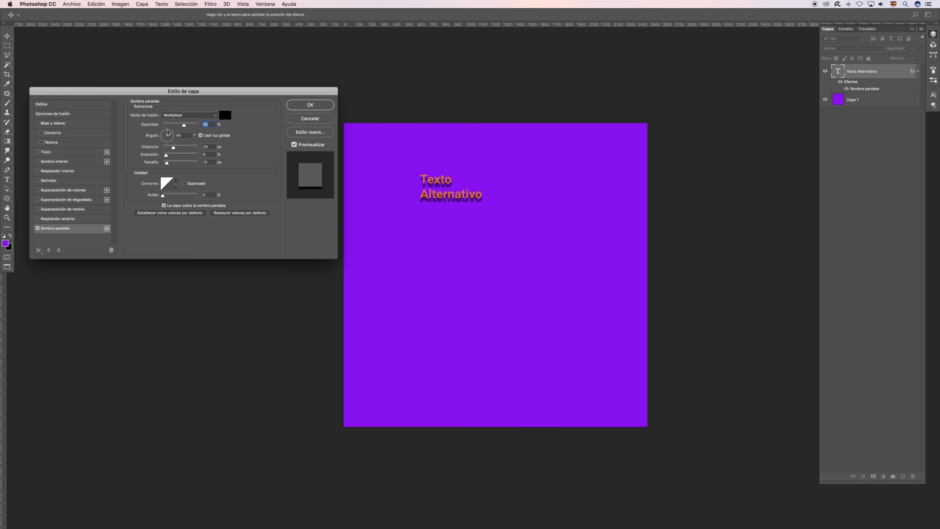
left_click_drag(167, 133, 172, 134)
left_click_drag(170, 134, 175, 135)
left_click_drag(423, 202, 424, 198)
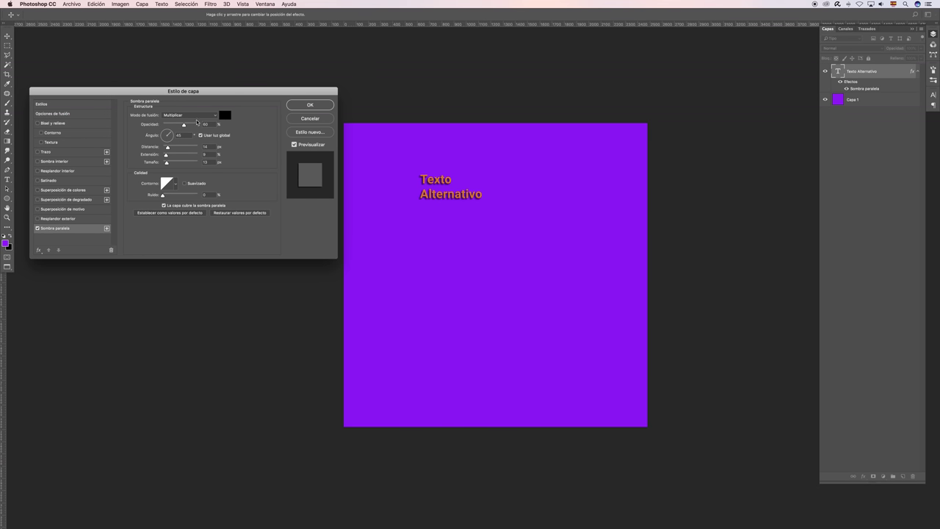
mouse_move(168, 146)
left_mouse_down()
mouse_move(180, 146)
mouse_move(165, 164)
left_mouse_up()
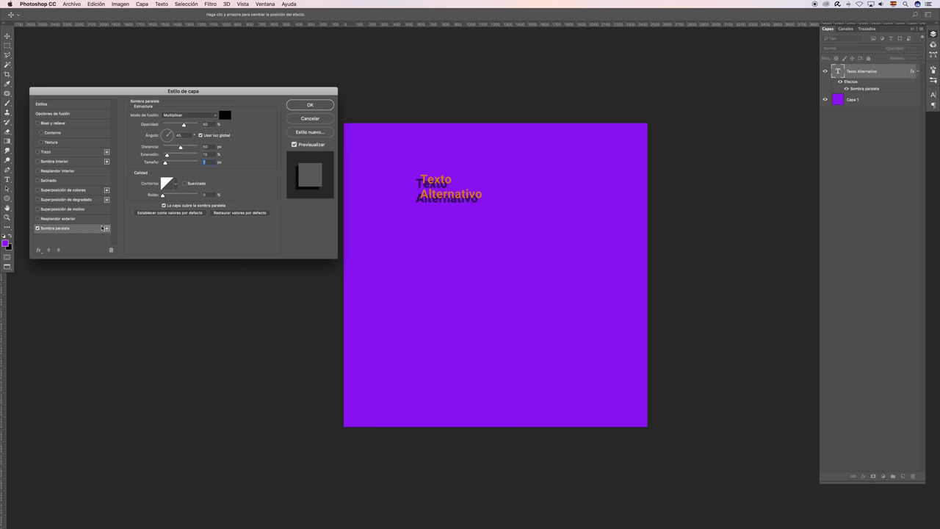
left_click(38, 229)
left_click(37, 219)
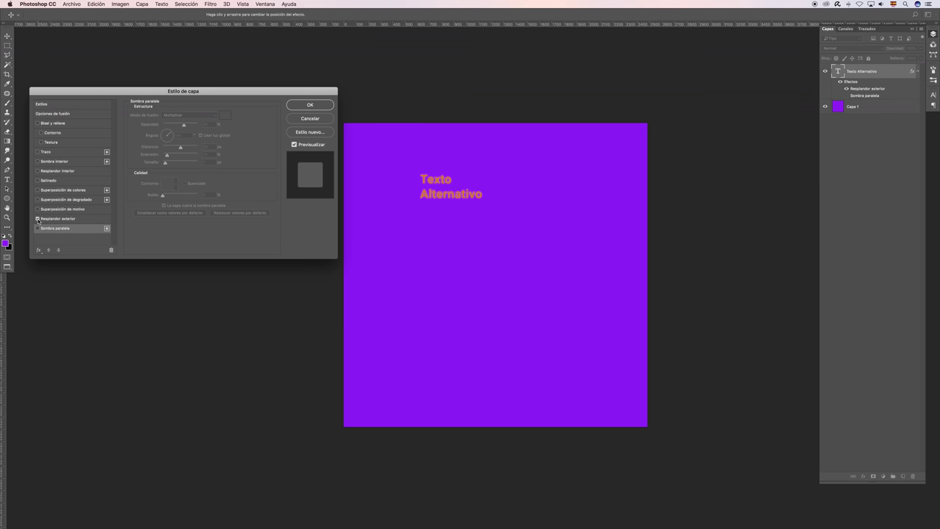
left_click(57, 222)
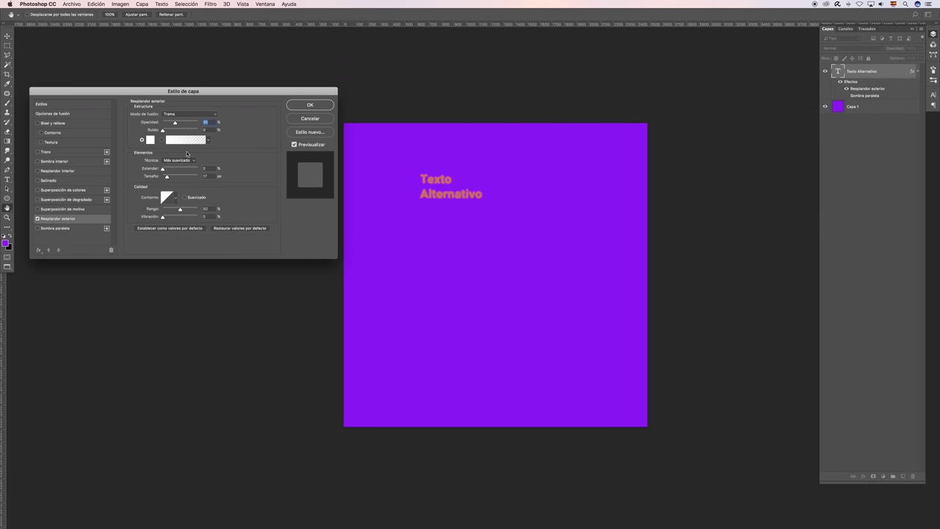
left_click(163, 169)
left_click_drag(167, 177, 168, 178)
left_click(311, 119)
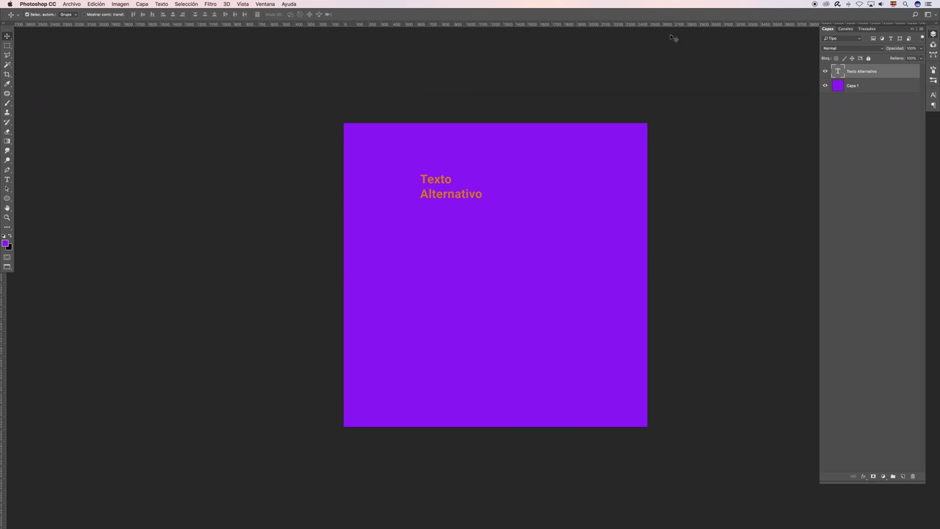
Step: Add a new top layer and set the brush colour to white
left_click(903, 475)
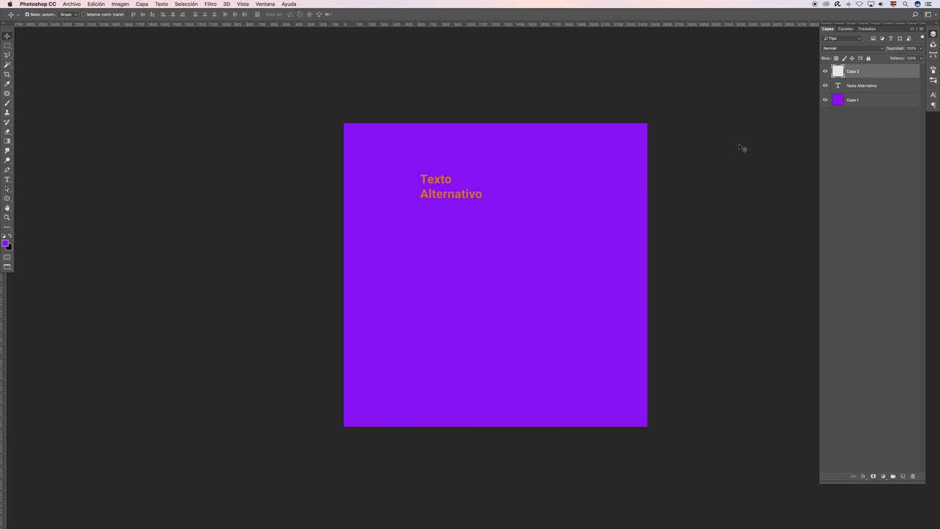
key("b")
left_click(7, 244)
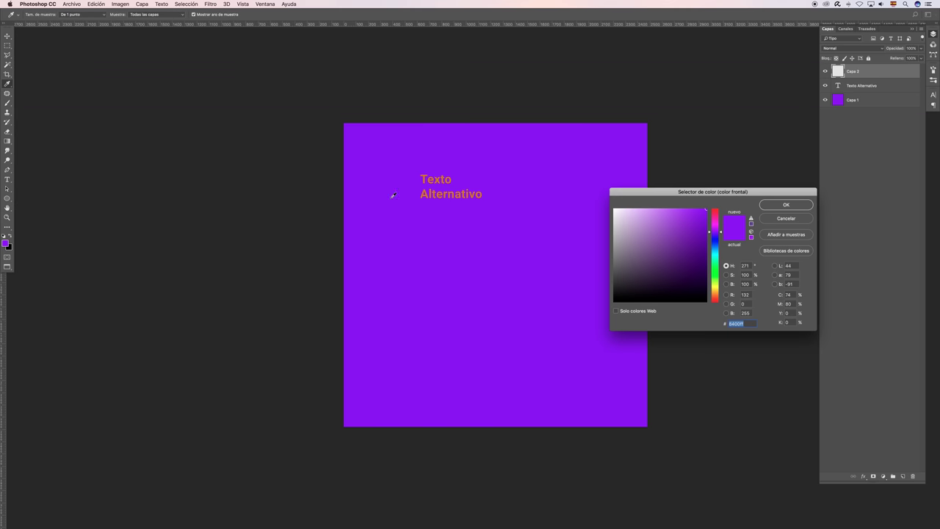
left_click_drag(630, 219, 601, 199)
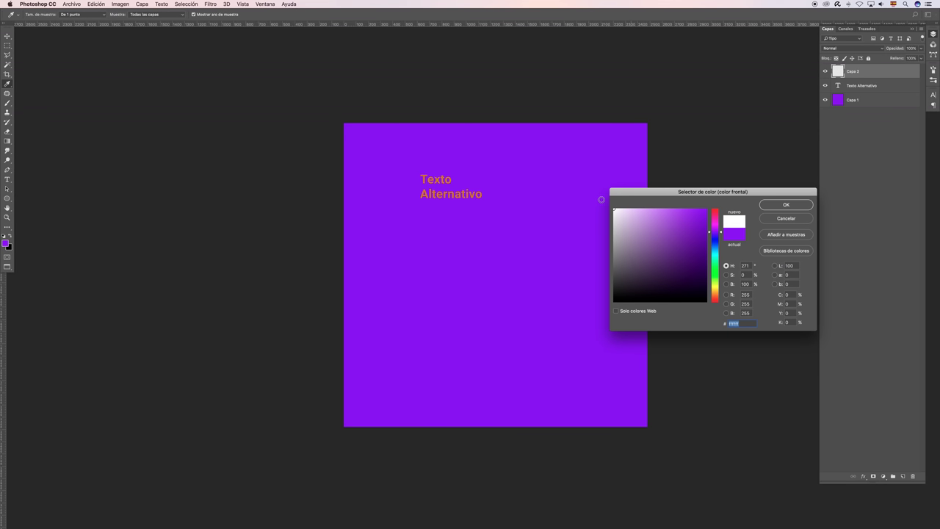
left_click(784, 205)
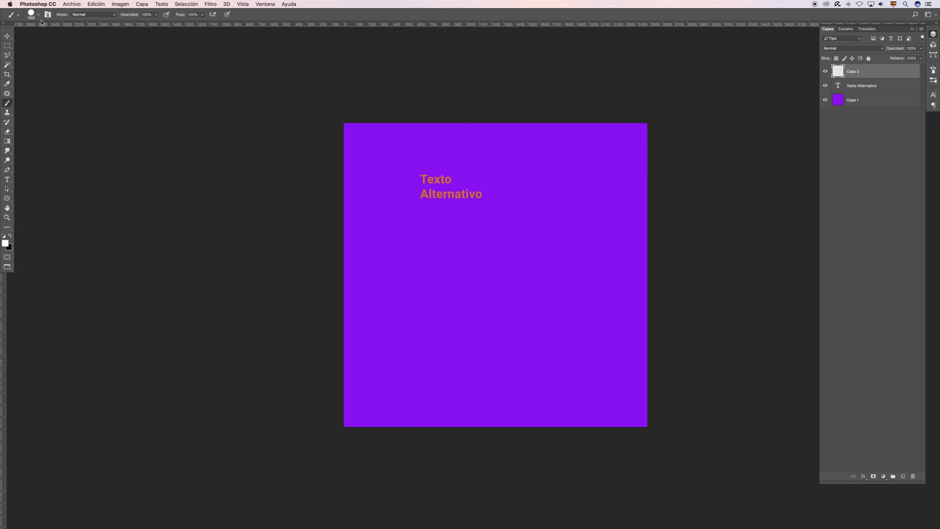
Step: Set a 100%-hardness brush of about 1055 px and paint a white circle below the title
right_click(464, 288)
left_click_drag(545, 306, 548, 305)
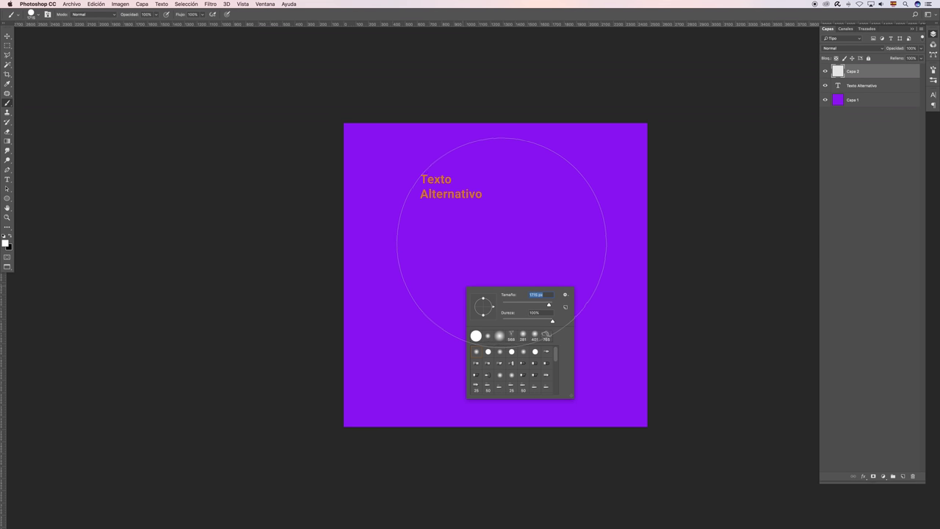
left_click_drag(500, 246, 441, 236)
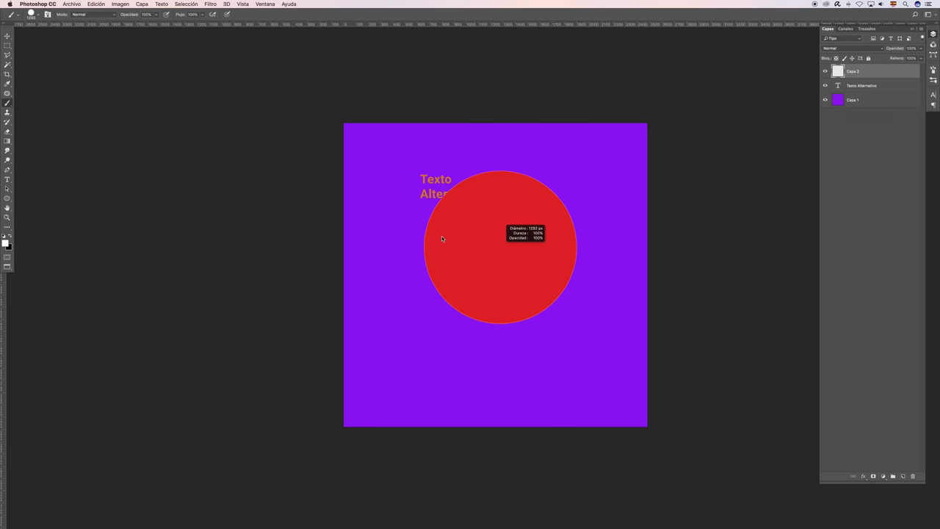
left_click_drag(489, 266, 461, 259)
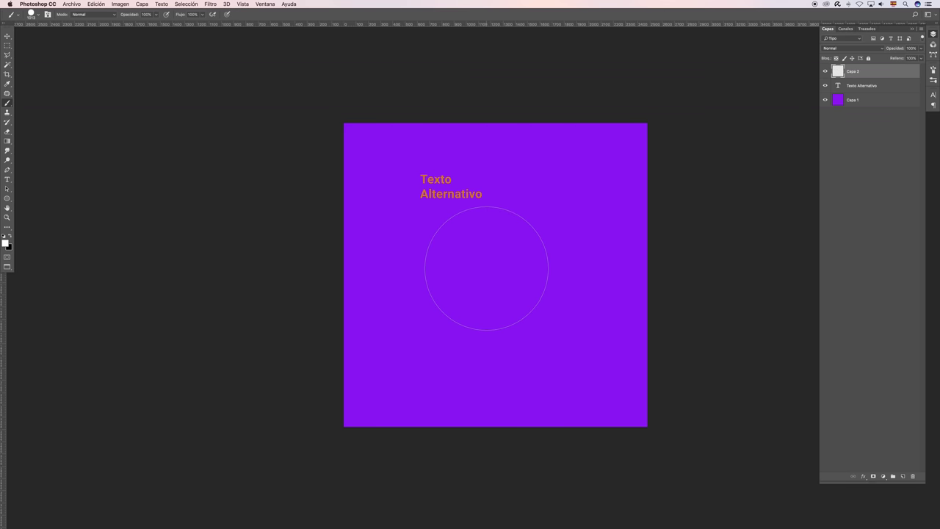
mouse_move(487, 268)
left_mouse_down()
mouse_move(496, 271)
mouse_move(453, 262)
mouse_move(543, 265)
mouse_move(445, 263)
mouse_move(544, 262)
mouse_move(467, 258)
mouse_move(487, 267)
left_mouse_up()
left_click_drag(491, 304, 492, 147)
left_click_drag(487, 266, 486, 298)
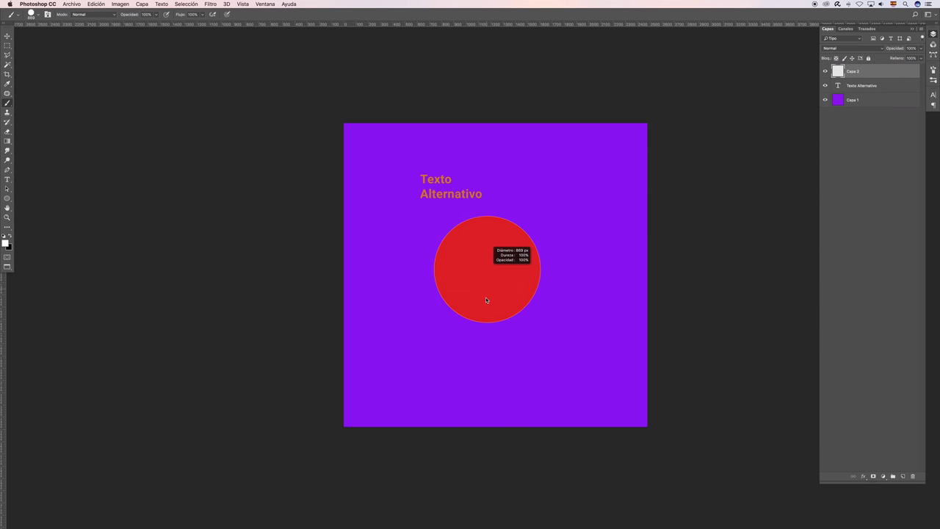
right_click(523, 257)
left_click_drag(612, 291, 629, 291)
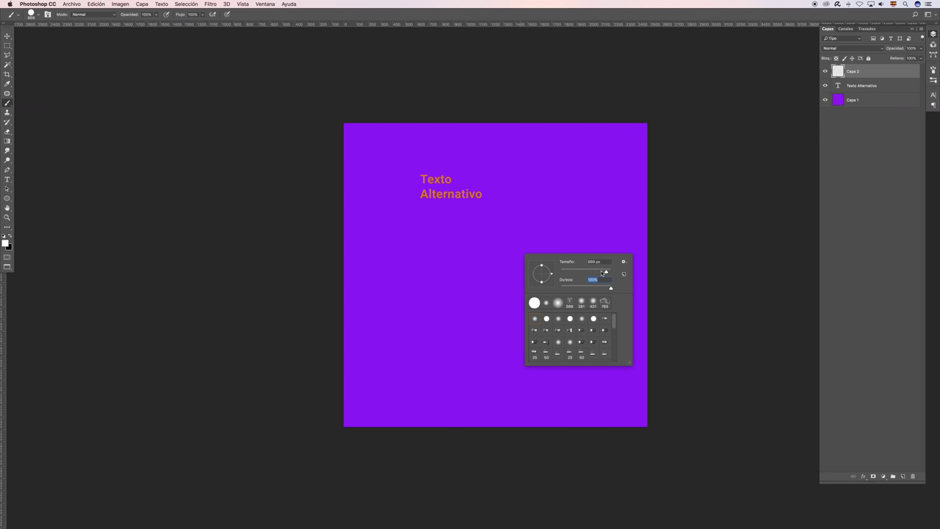
left_click_drag(485, 263, 519, 264)
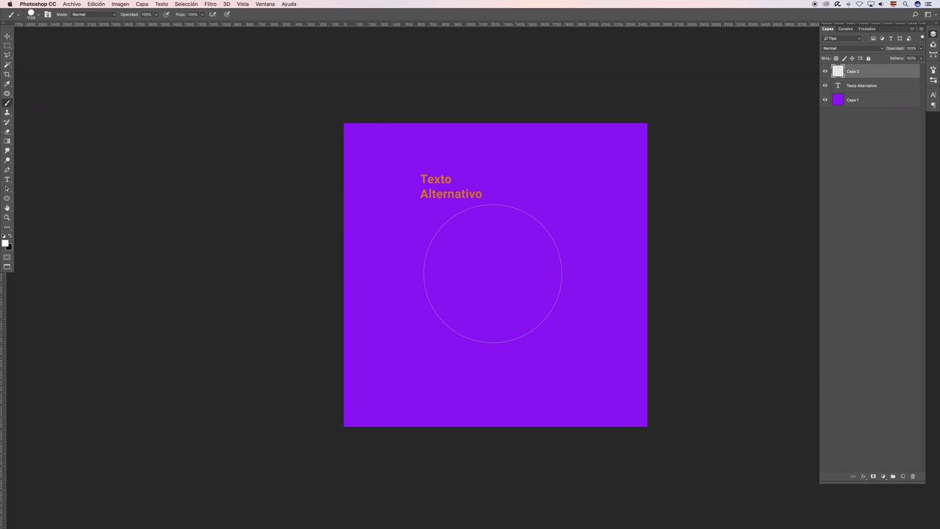
left_click(491, 272)
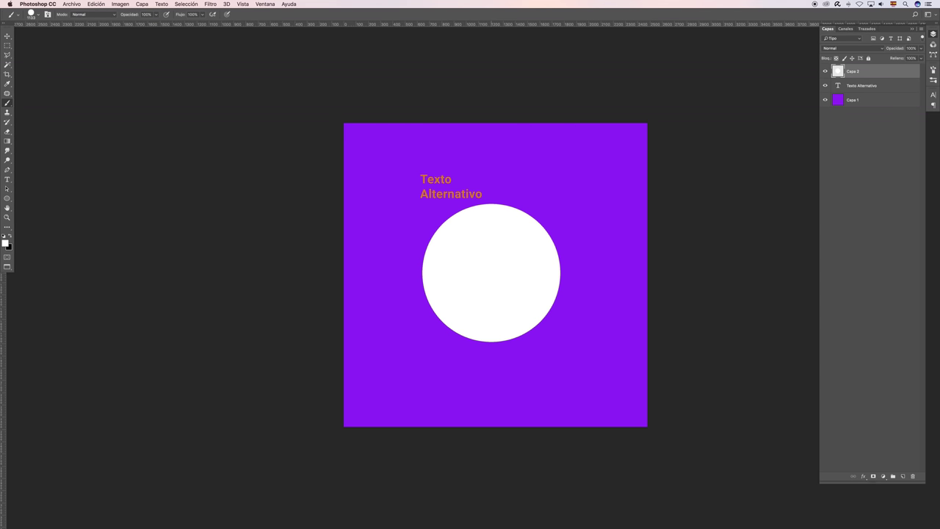
Step: Move the title toward top centre and retype it as white 'Título del grupo'
key("v")
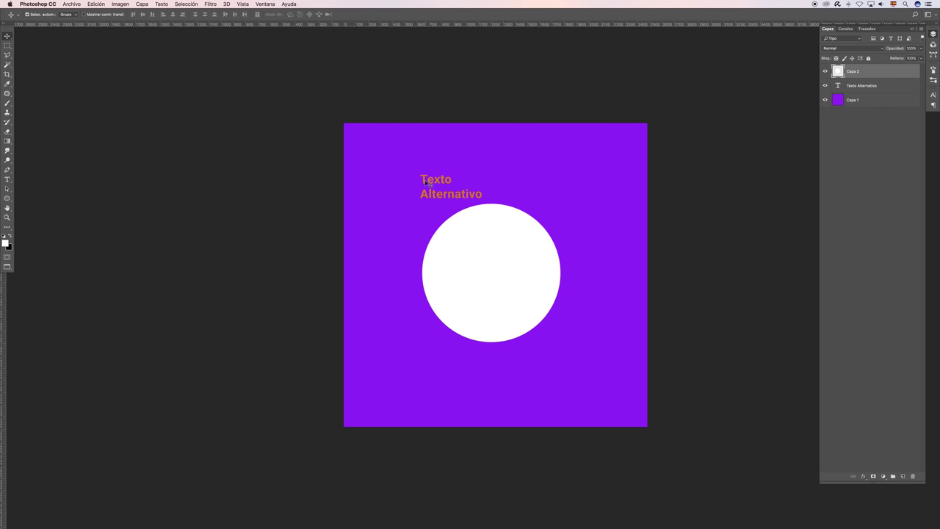
left_click_drag(437, 184, 505, 176)
double_click(504, 176)
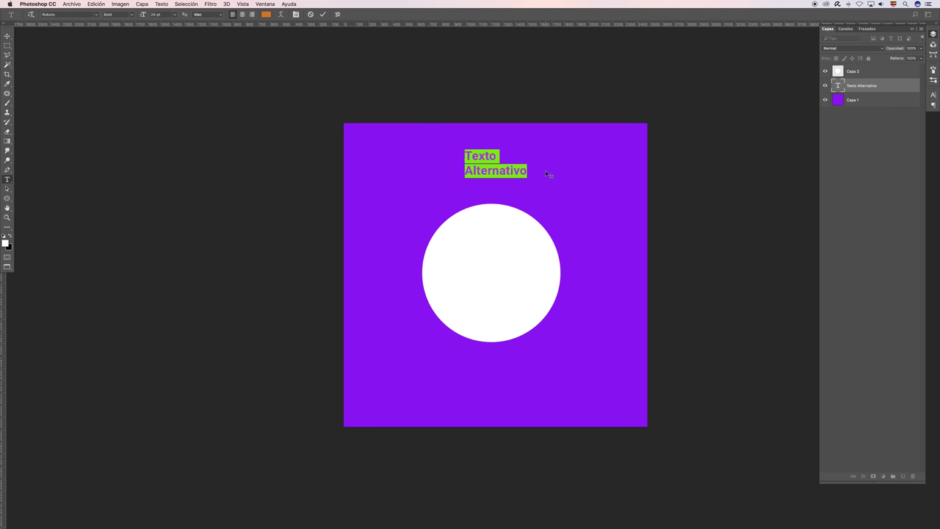
type("Títul")
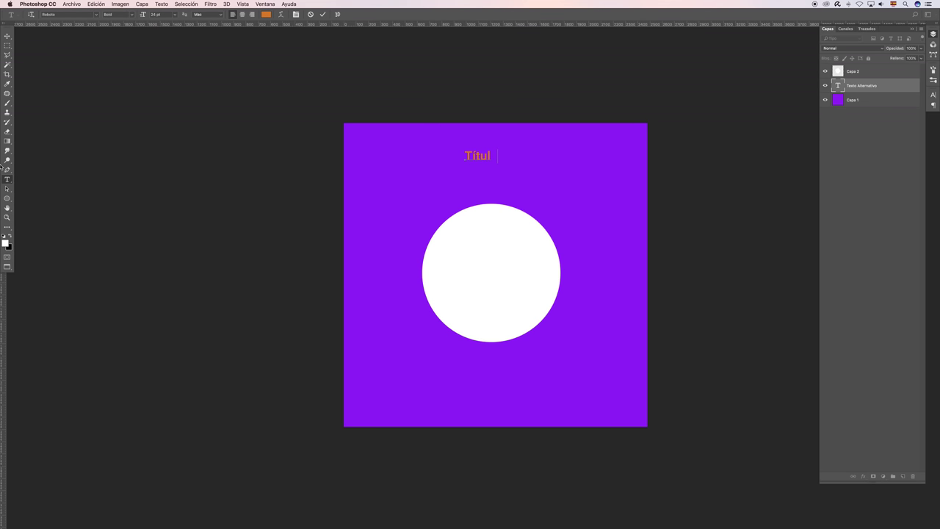
type("o del gru")
type("po")
key("ctrl+a")
left_click(266, 14)
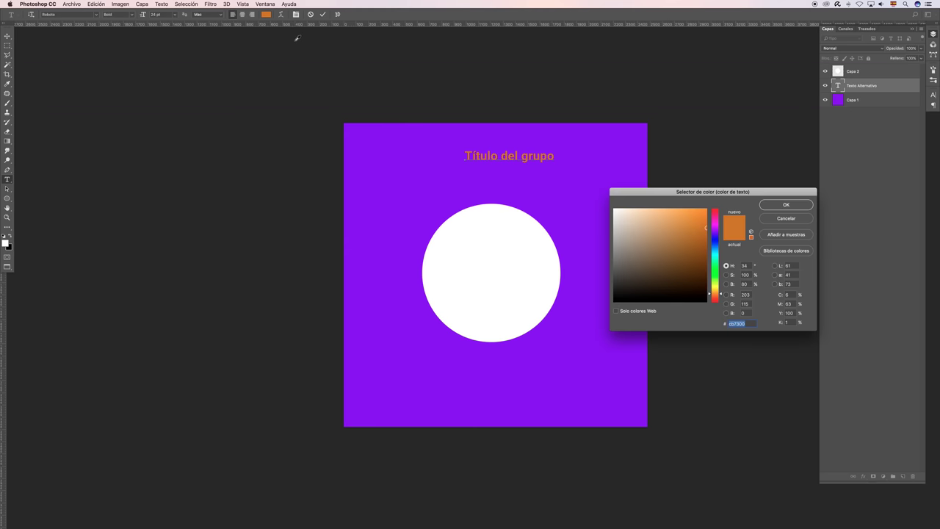
left_click(540, 243)
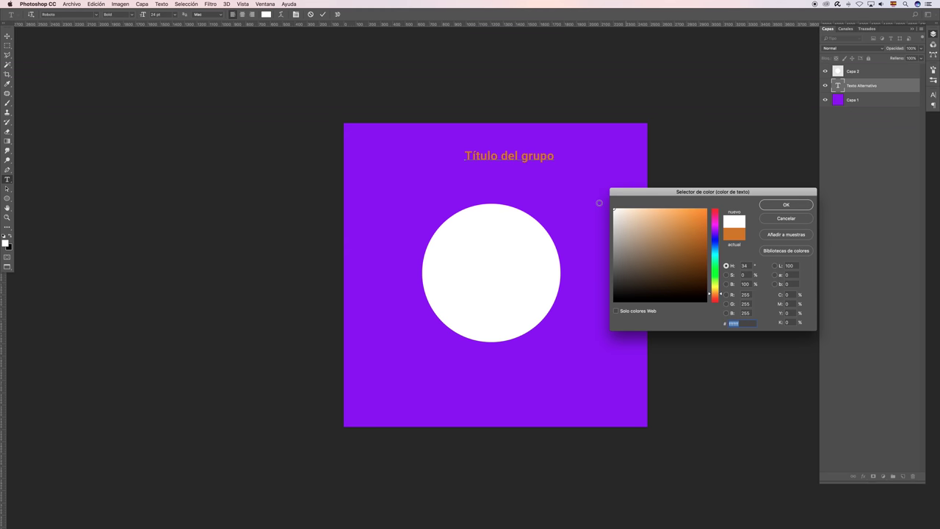
left_click(785, 205)
left_click(323, 15)
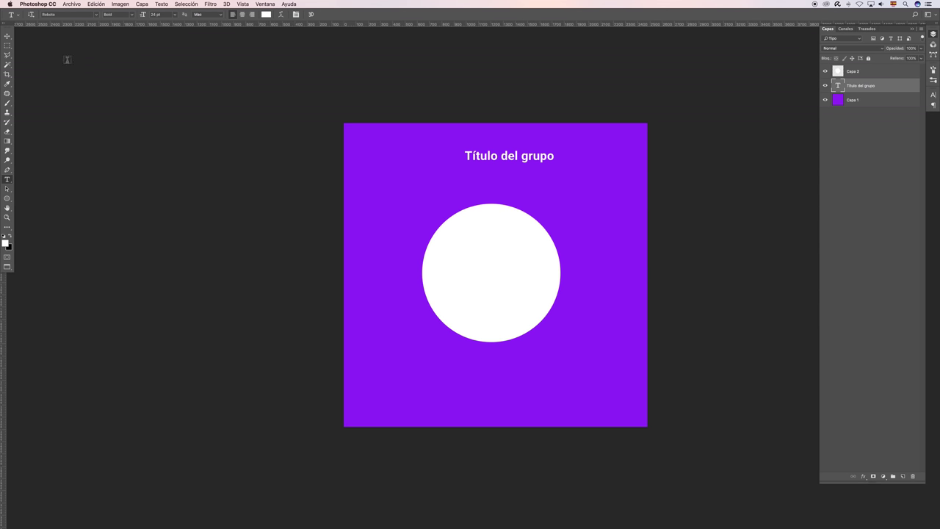
Step: Place the title above the circle and align their horizontal centres
key("v")
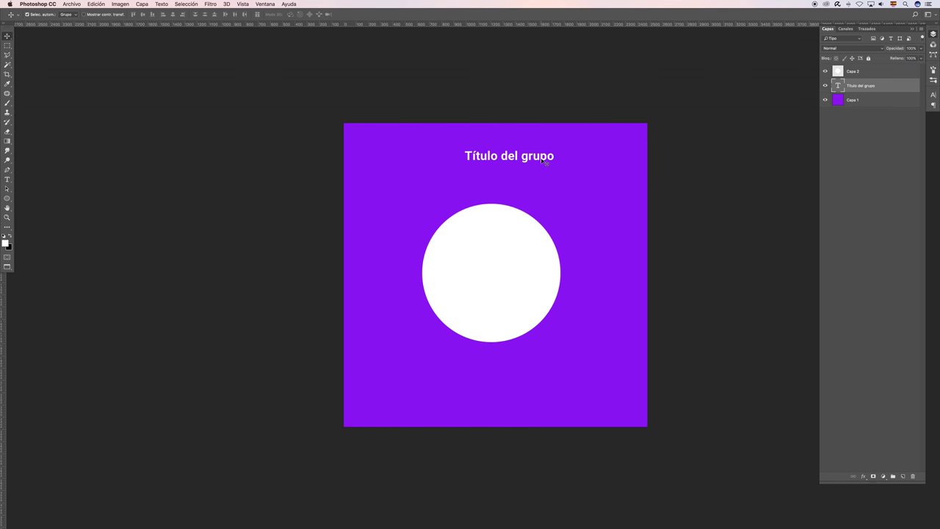
left_click_drag(536, 163, 527, 177)
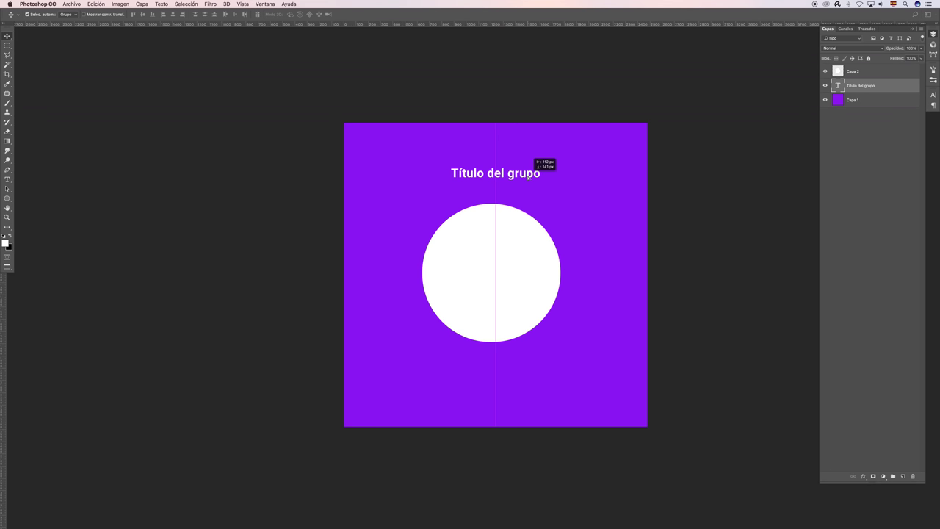
left_click_drag(527, 177, 527, 176)
mouse_move(502, 247)
left_mouse_down()
mouse_move(511, 249)
mouse_move(501, 249)
left_mouse_up()
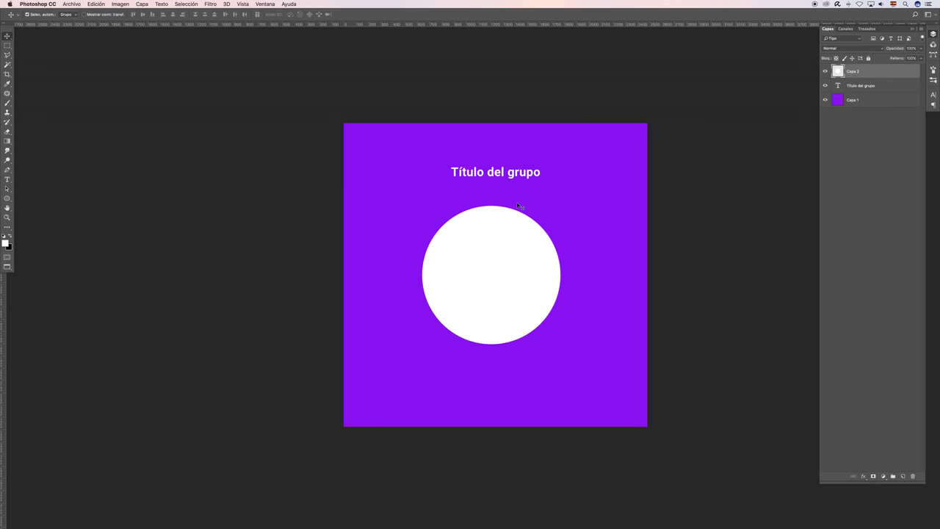
left_click(529, 177, "shift")
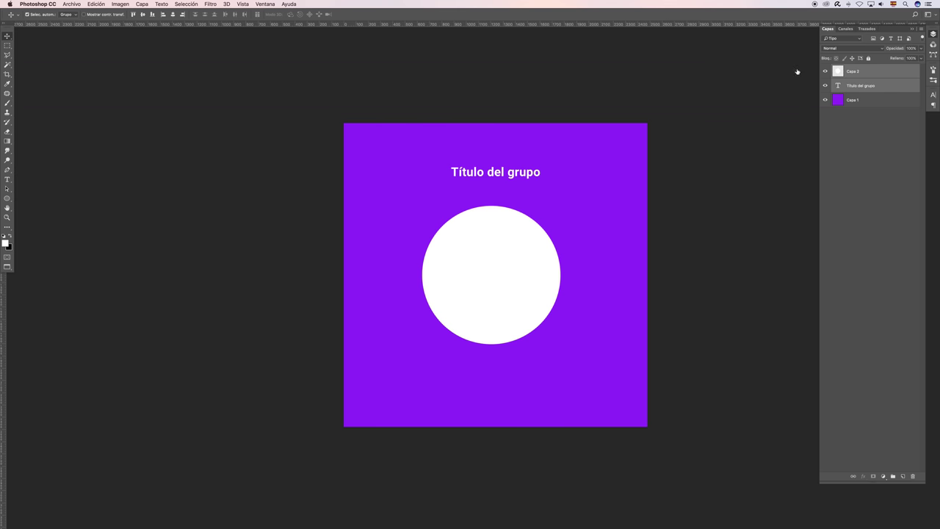
left_click(172, 14)
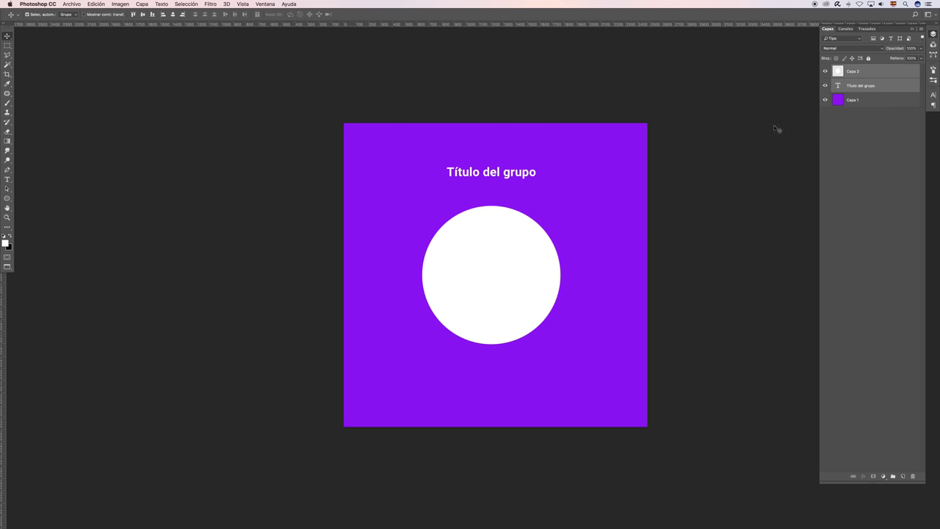
left_click(865, 167)
left_click(536, 271)
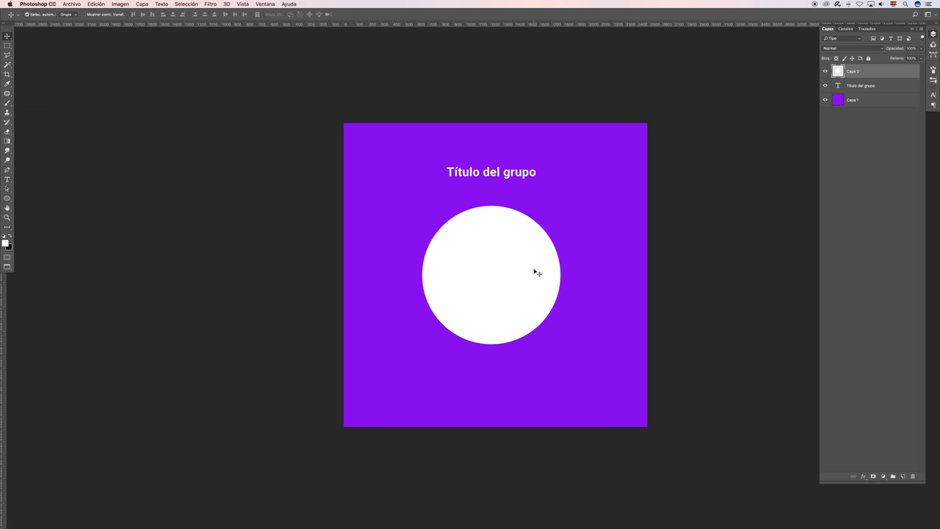
Step: Add a Sombra interior to the Capa 2 circle, adjusting its angle, Retraer and Distancia
double_click(890, 72)
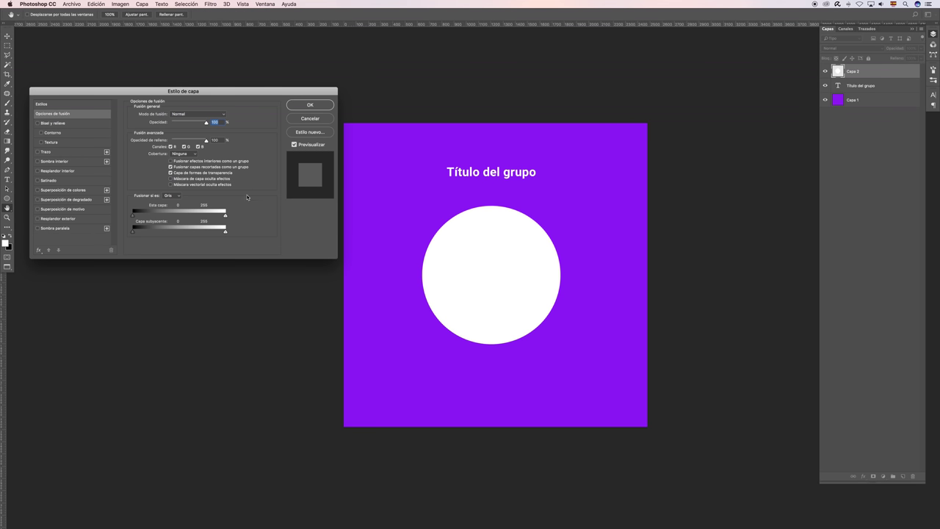
left_click(54, 161)
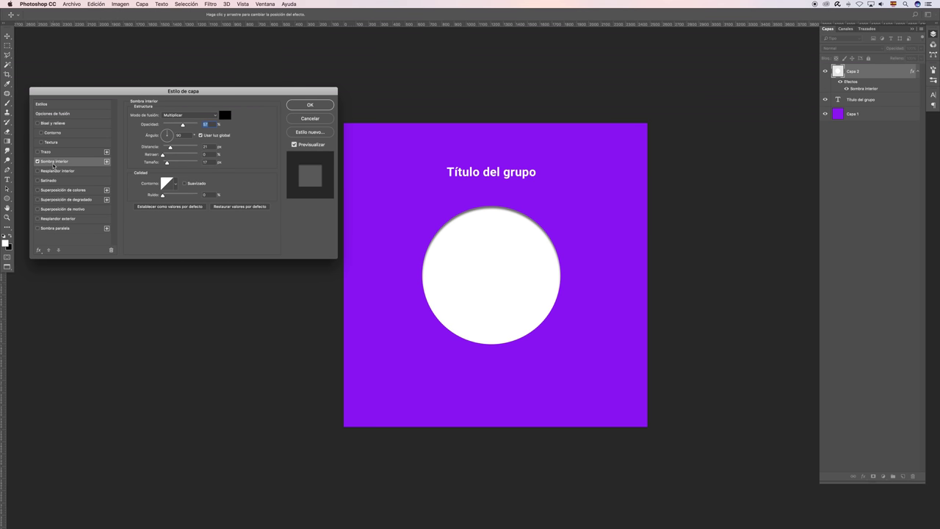
left_click_drag(490, 229, 495, 223)
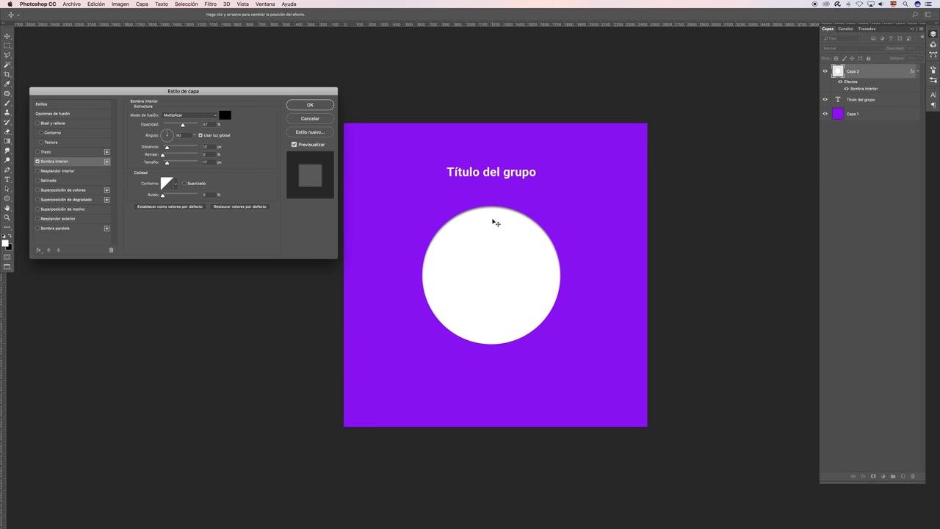
left_click_drag(495, 223, 492, 221)
mouse_move(162, 155)
left_mouse_down()
mouse_move(172, 156)
mouse_move(163, 155)
mouse_move(165, 164)
left_mouse_up()
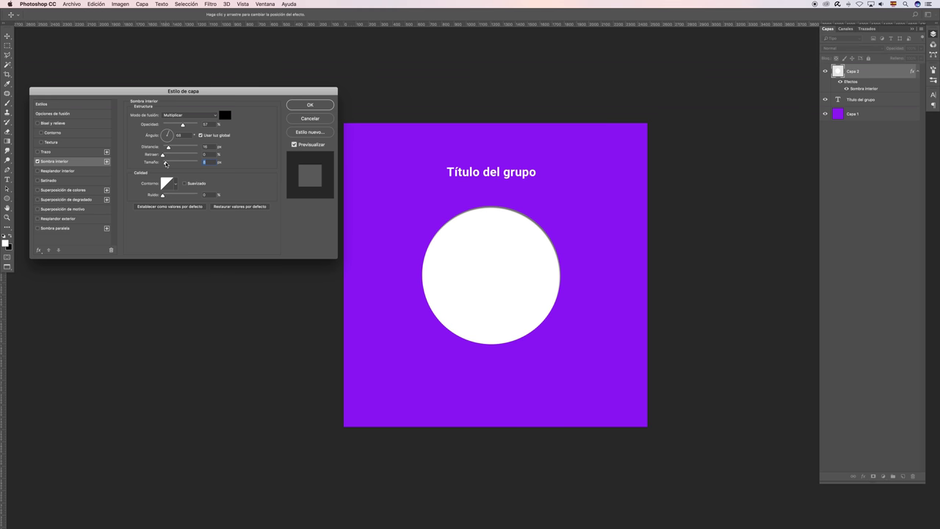
left_click_drag(168, 147, 169, 163)
left_click(312, 107)
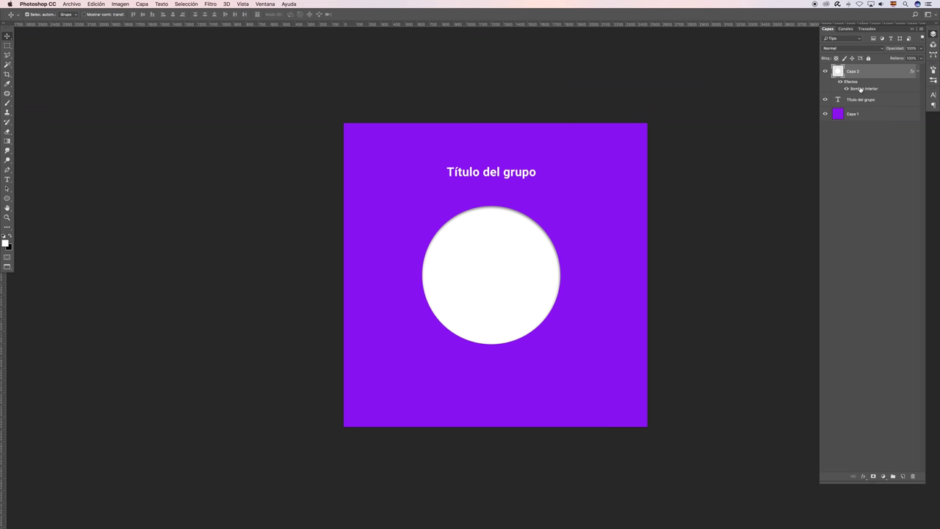
Step: Add an enlarged, softened Bisel y relieve and a Sombra paralela, keeping the inner shadow visible
double_click(890, 74)
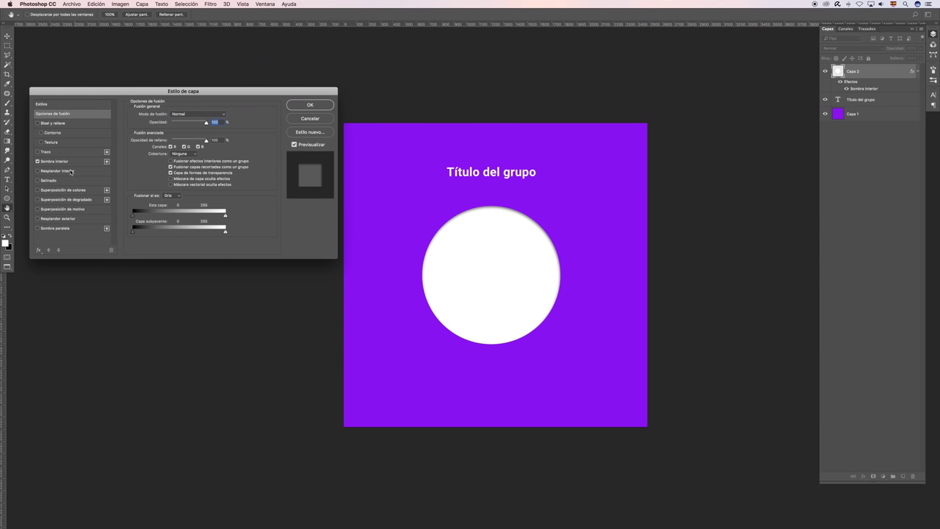
left_click(37, 161)
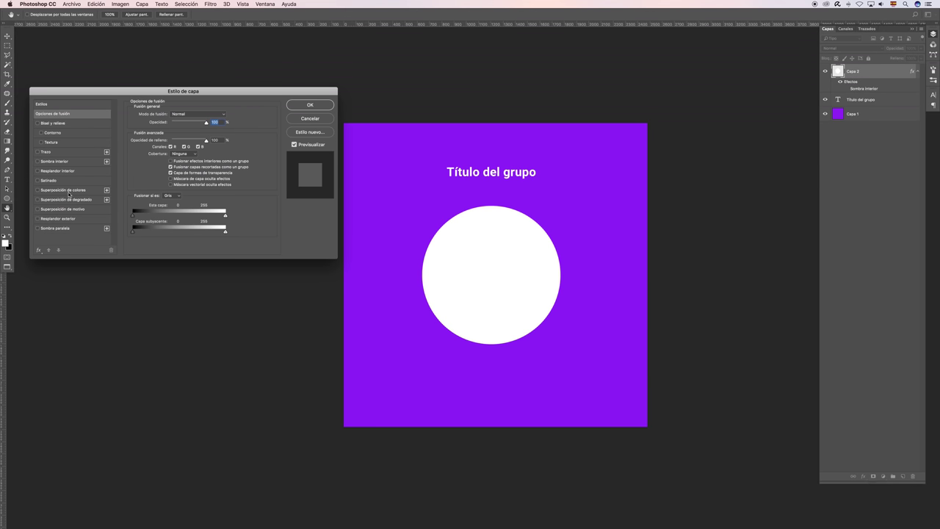
left_click(66, 124)
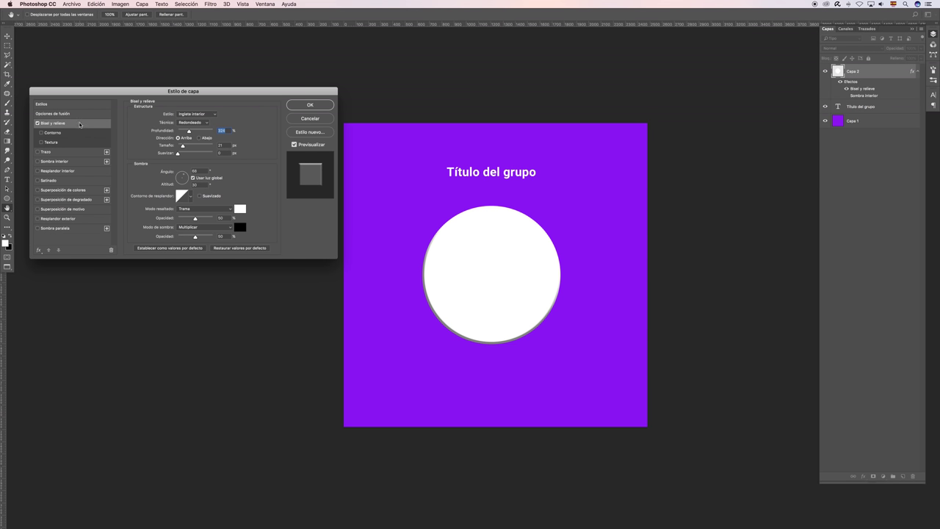
mouse_move(182, 145)
left_mouse_down()
mouse_move(191, 147)
mouse_move(180, 147)
left_mouse_up()
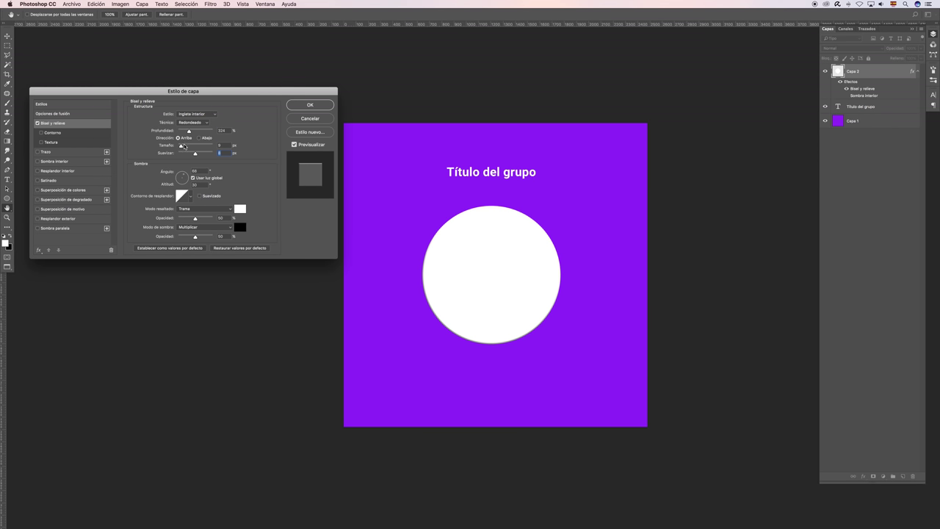
mouse_move(180, 145)
left_mouse_down()
mouse_move(188, 157)
mouse_move(179, 156)
left_mouse_up()
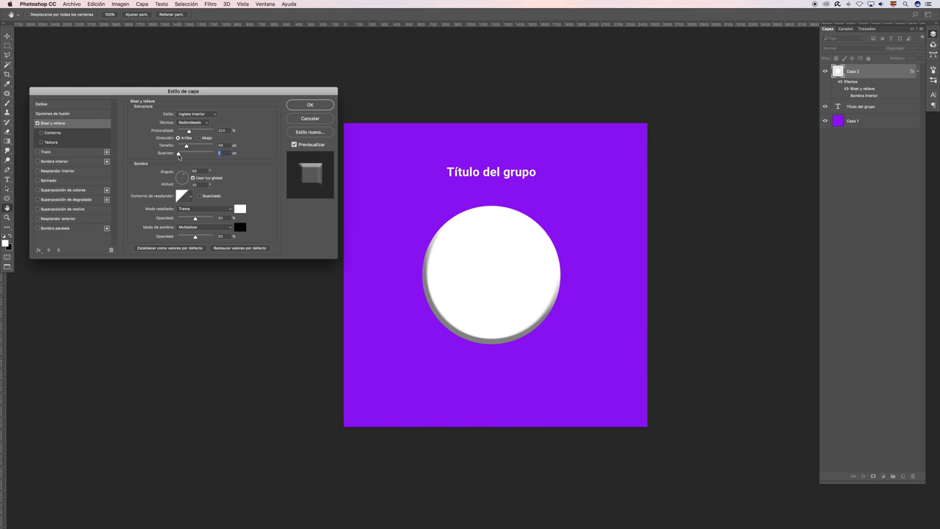
left_click_drag(179, 156, 180, 157)
left_click(50, 228)
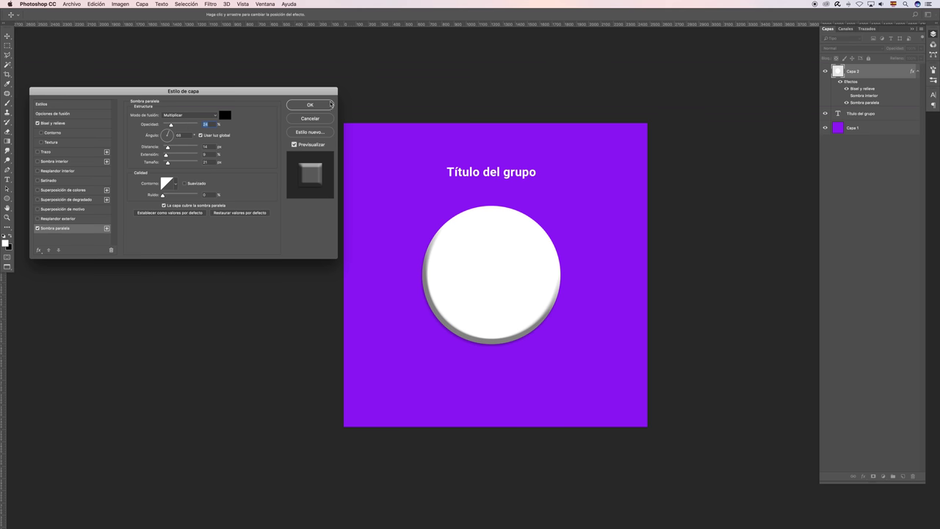
left_click(323, 106)
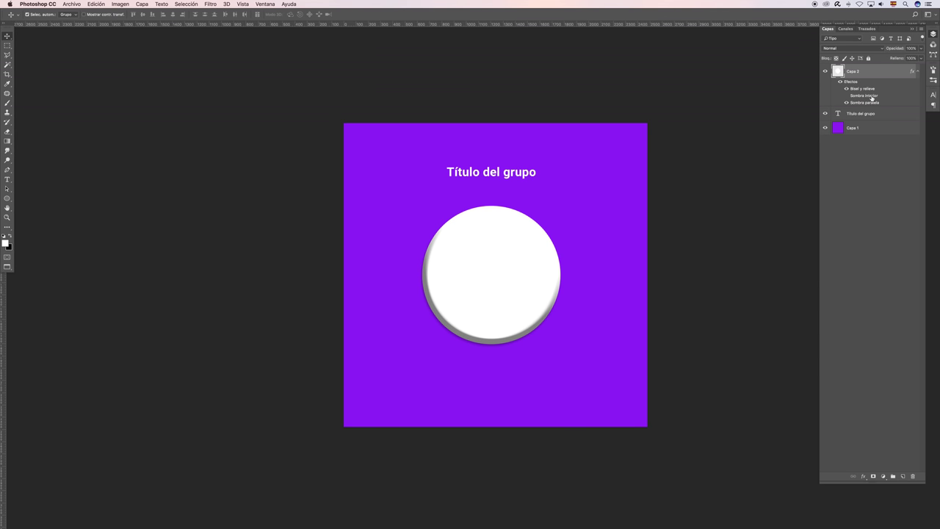
left_click(846, 95)
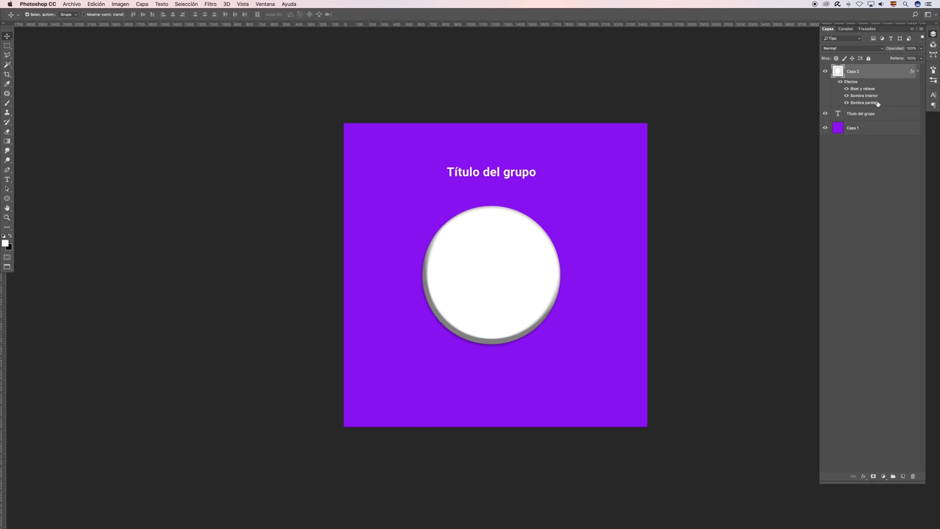
Step: Delete the circle's Bisel y relieve and Sombra paralela, then copy its Sombra interior onto Título del grupo
left_click(846, 88)
left_click(846, 102)
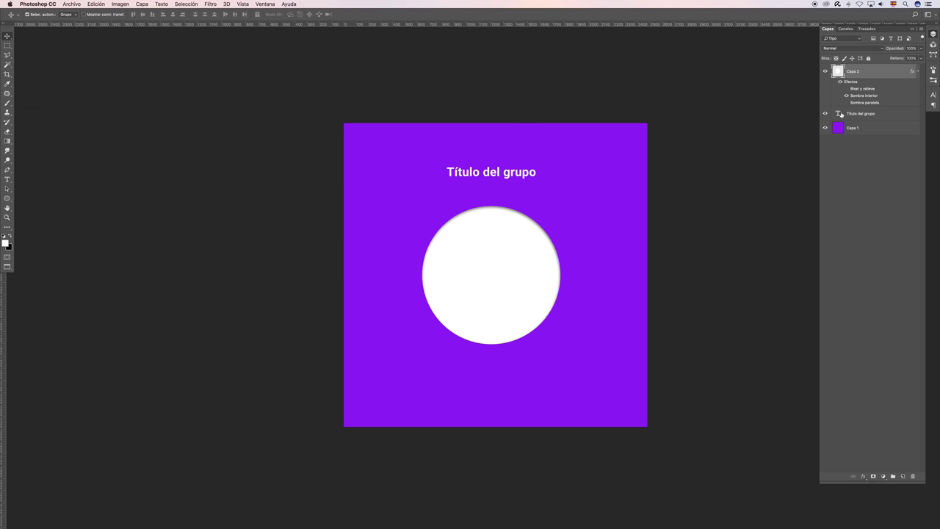
left_click_drag(863, 91, 913, 474)
left_click_drag(865, 96, 912, 476)
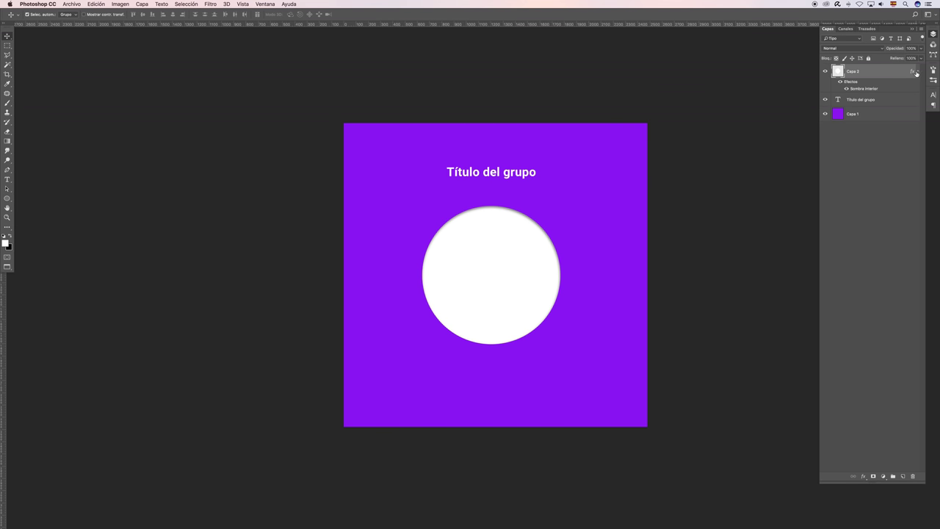
left_click_drag(911, 72, 884, 101)
left_click_drag(883, 101, 884, 104)
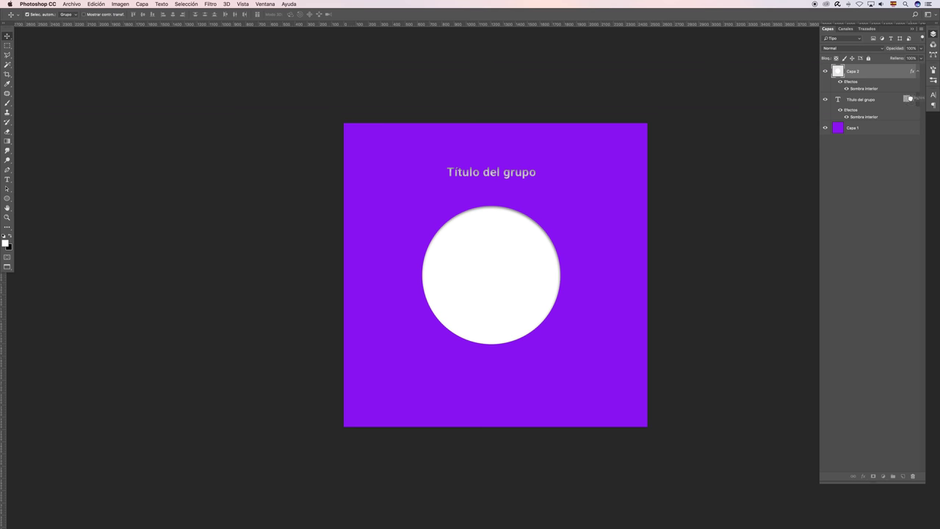
Step: Set the title's Sombra interior to Tamaño 8 px and Distancia 2 px, nudging the offset on canvas
double_click(906, 100)
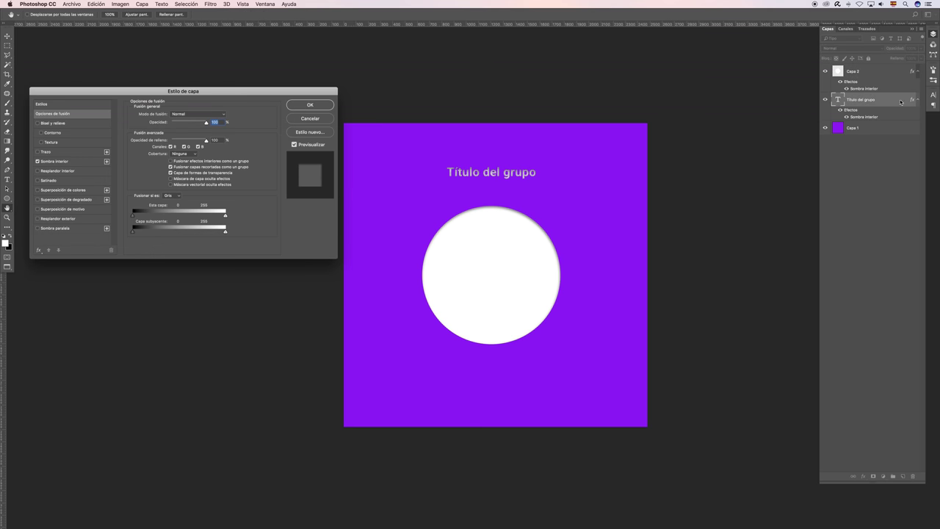
left_click(53, 161)
left_click_drag(168, 162, 164, 163)
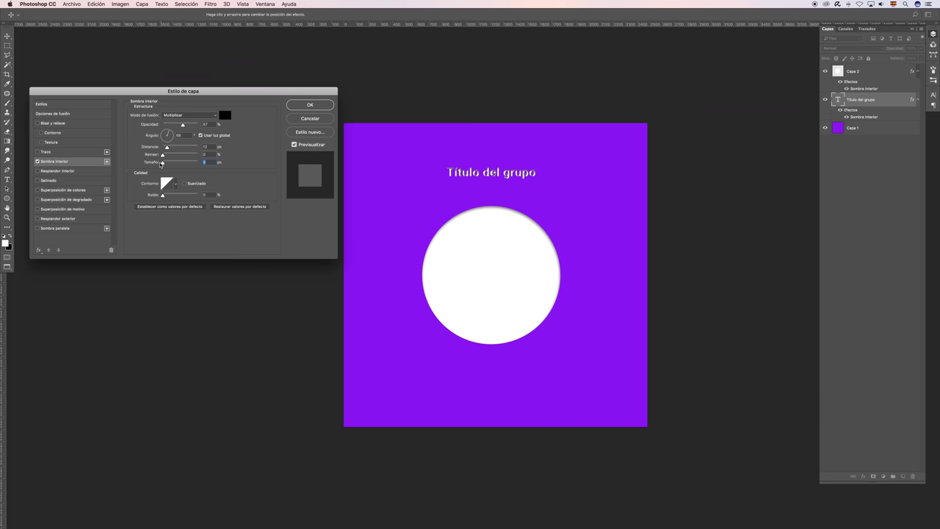
left_click_drag(171, 145, 166, 148)
key("super+plus")
key("super+plus")
key("super+plus")
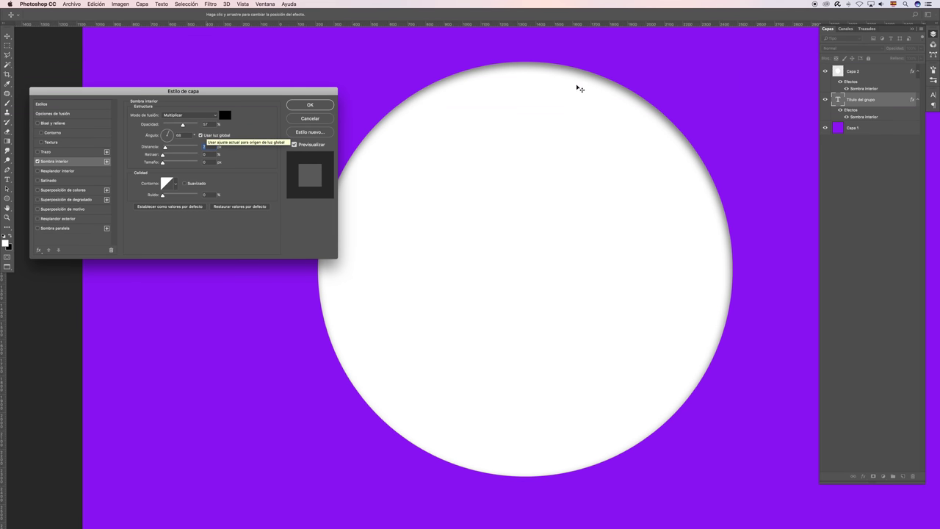
scroll(602, 77, "up", 5)
scroll(620, 191, "up", 3)
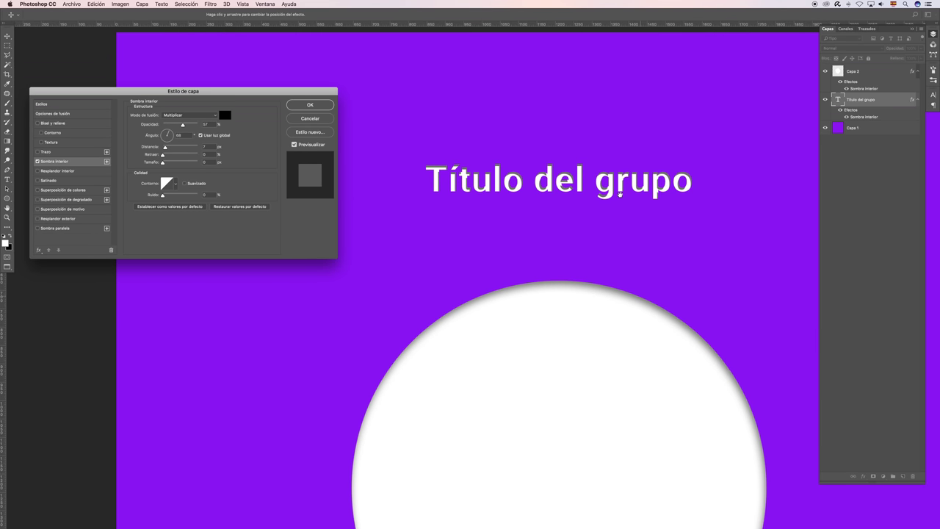
left_click_drag(436, 185, 434, 187)
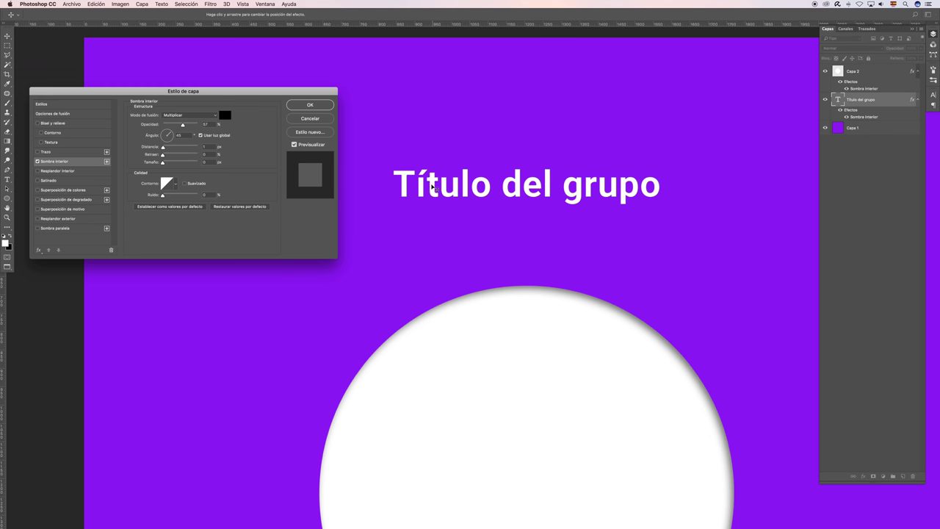
left_click_drag(163, 163, 162, 163)
left_click(309, 105)
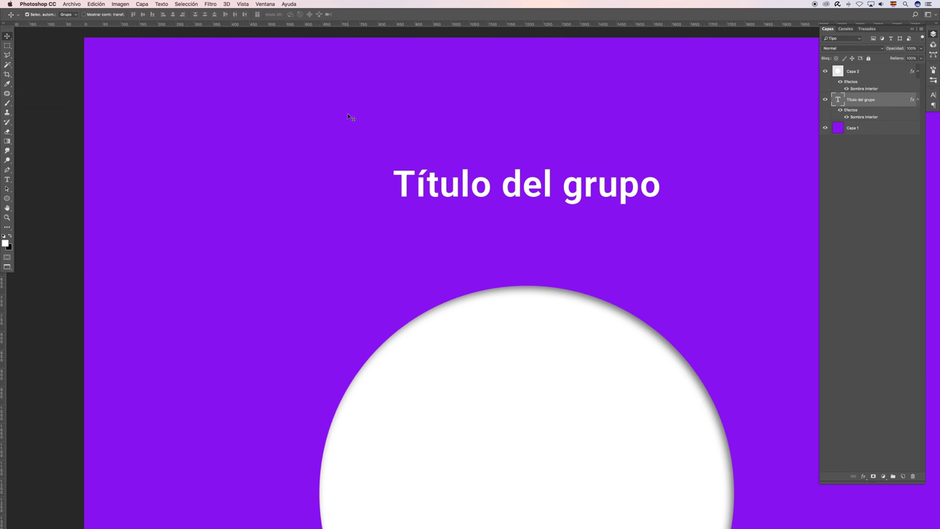
key("super+minus")
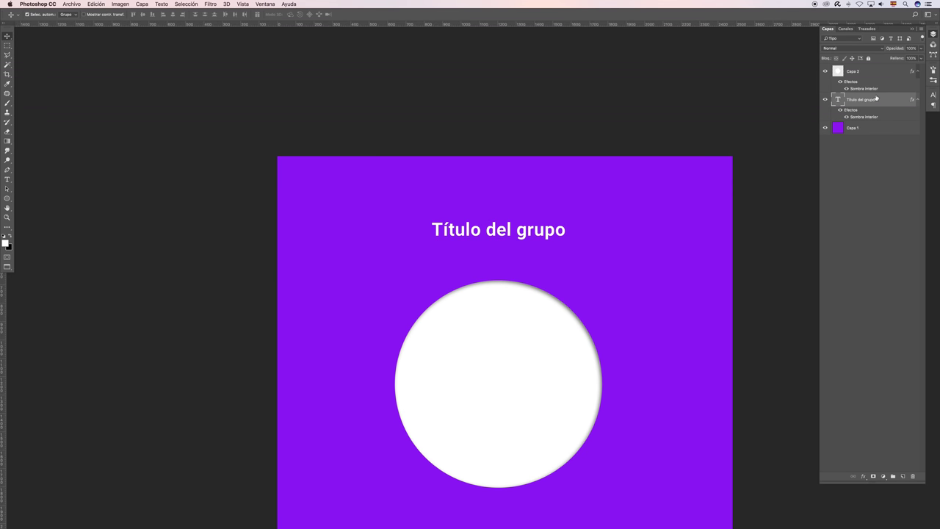
Step: Remove the Sombra interior from Título del grupo and zoom out to view the whole square
double_click(890, 99)
left_click(321, 105)
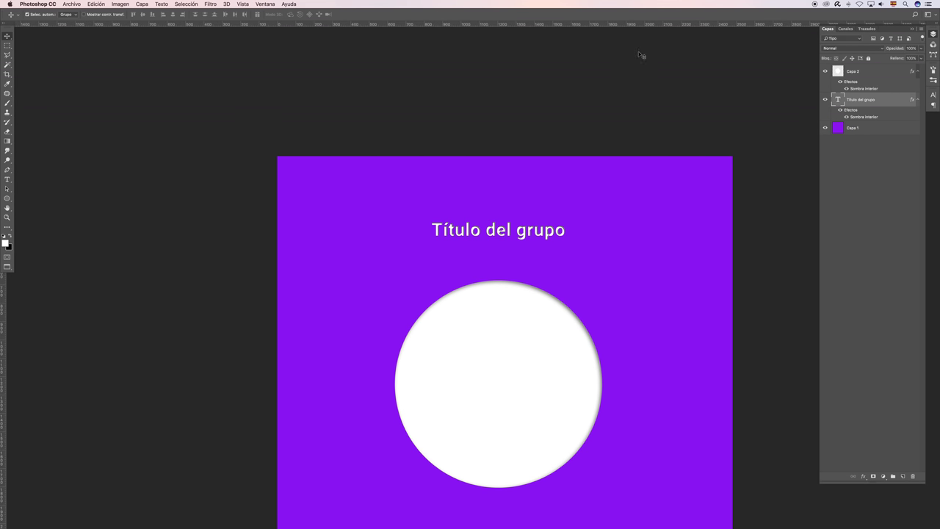
left_click_drag(912, 99, 912, 476)
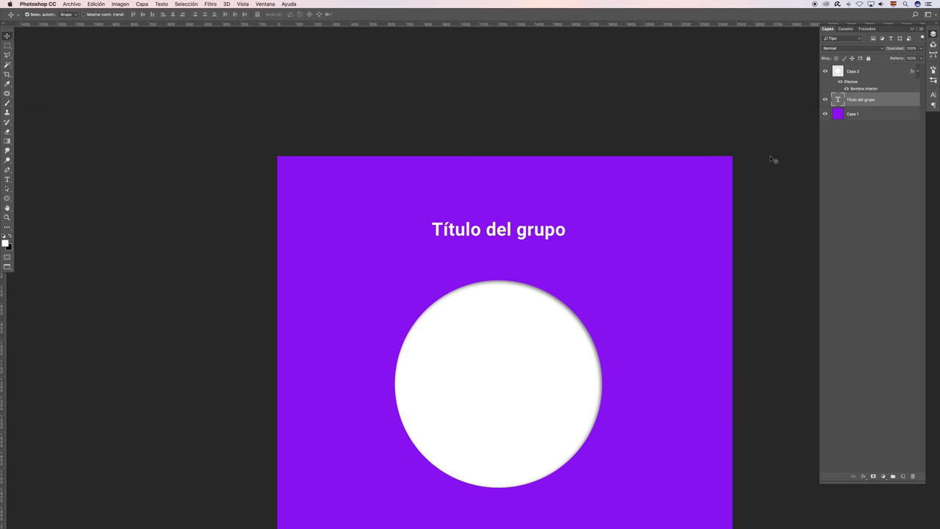
key("super+minus")
key("super+minus")
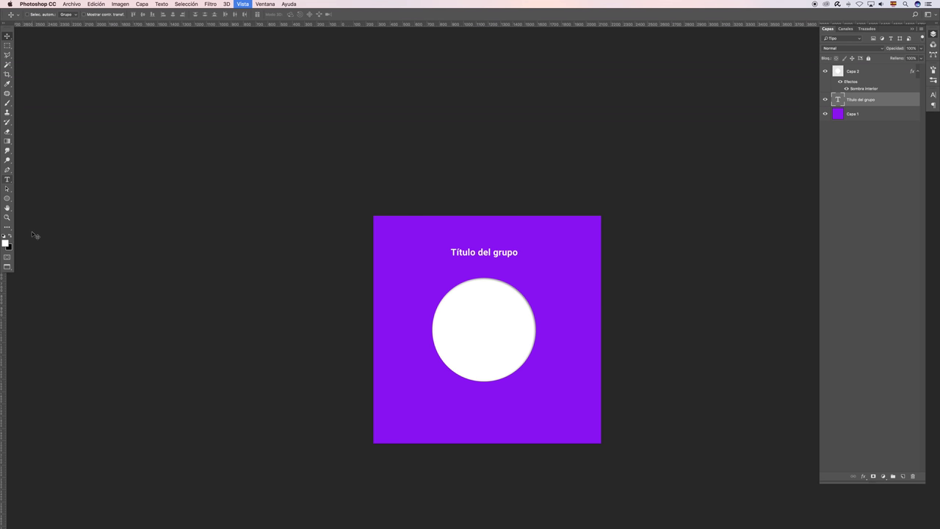